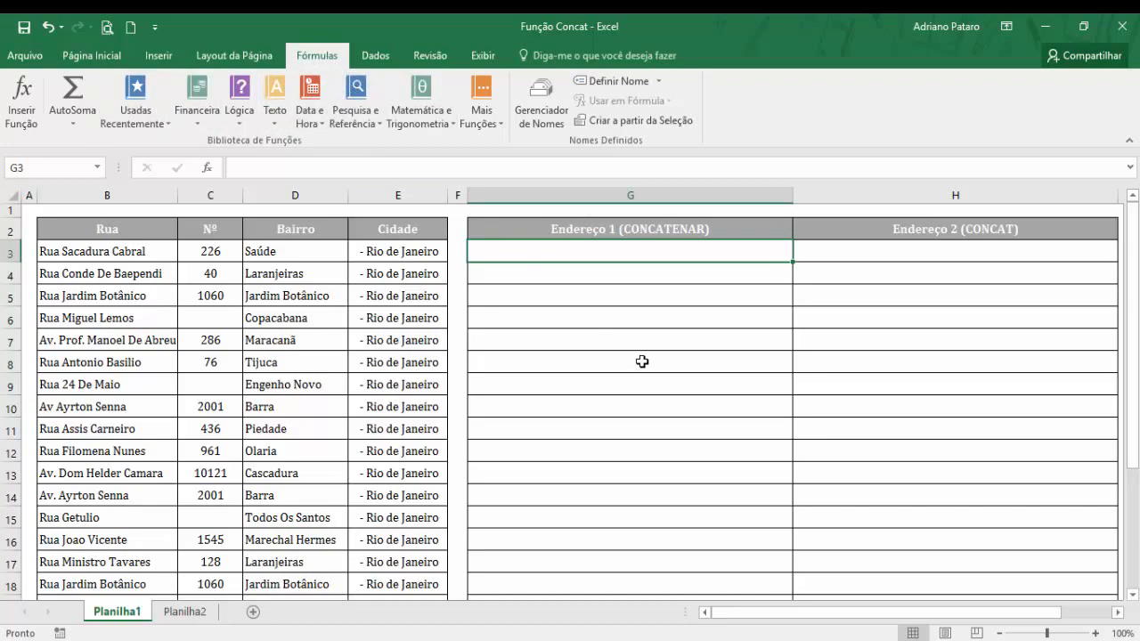
Insert the CONCATENAR function in G3 with B3 as the first text and a comma plus space as the second.
click(274, 116)
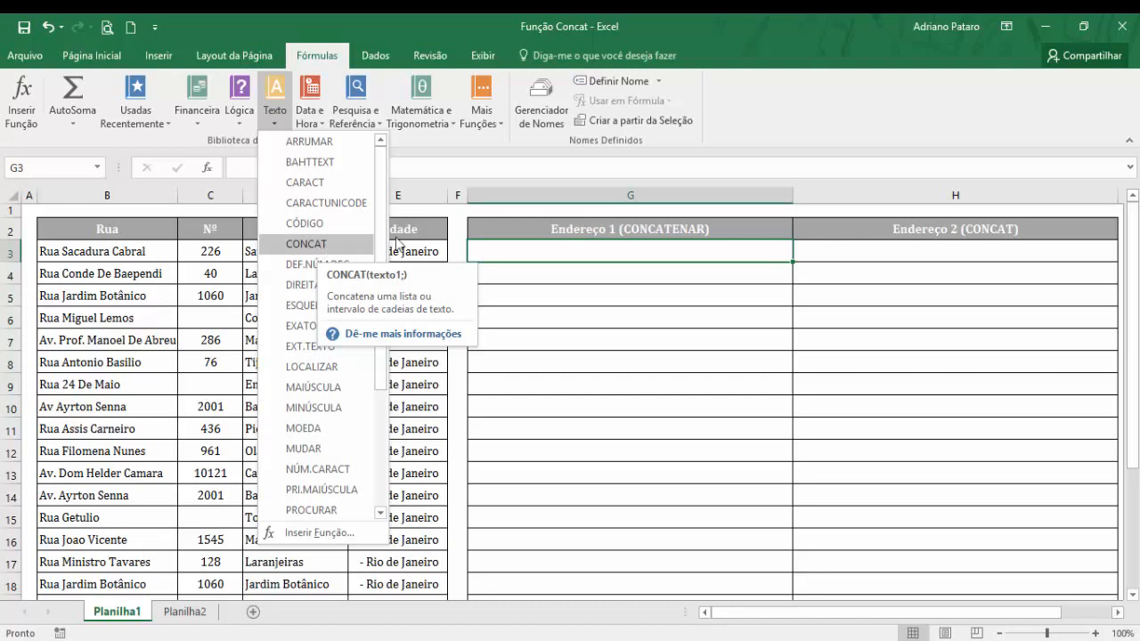
click(479, 120)
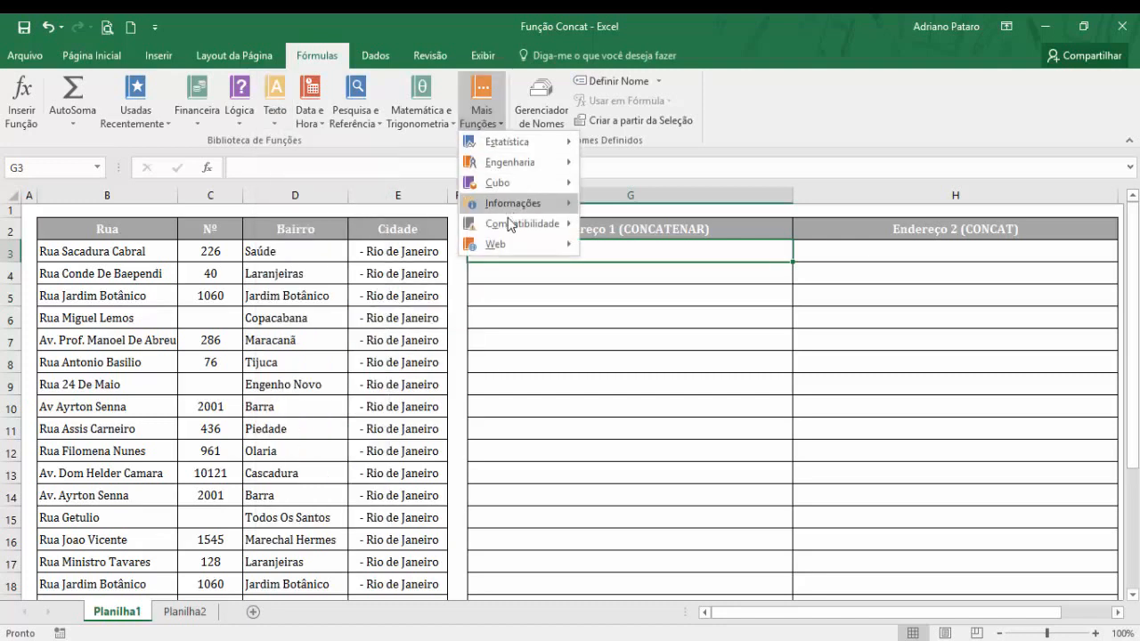
mouse_move(511, 231)
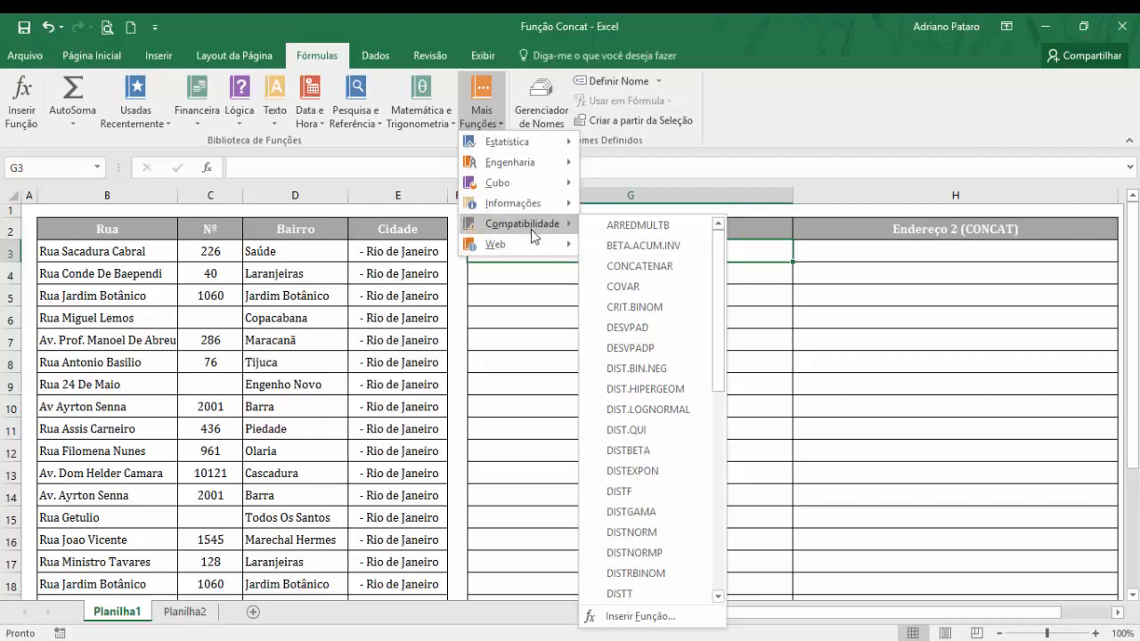
click(645, 269)
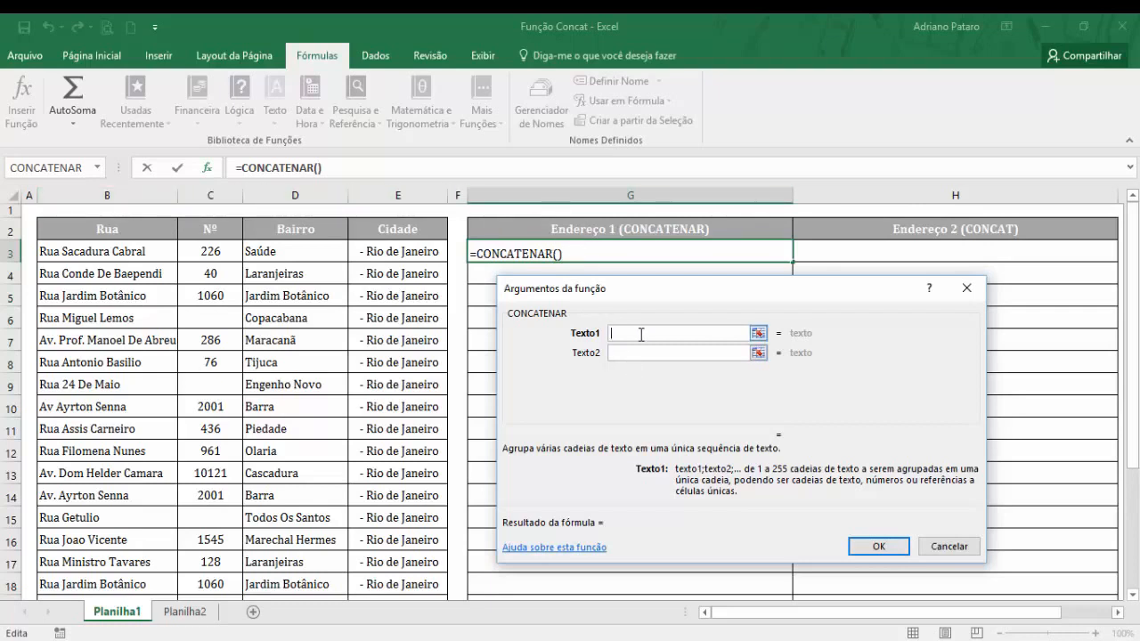
click(143, 256)
click(643, 356)
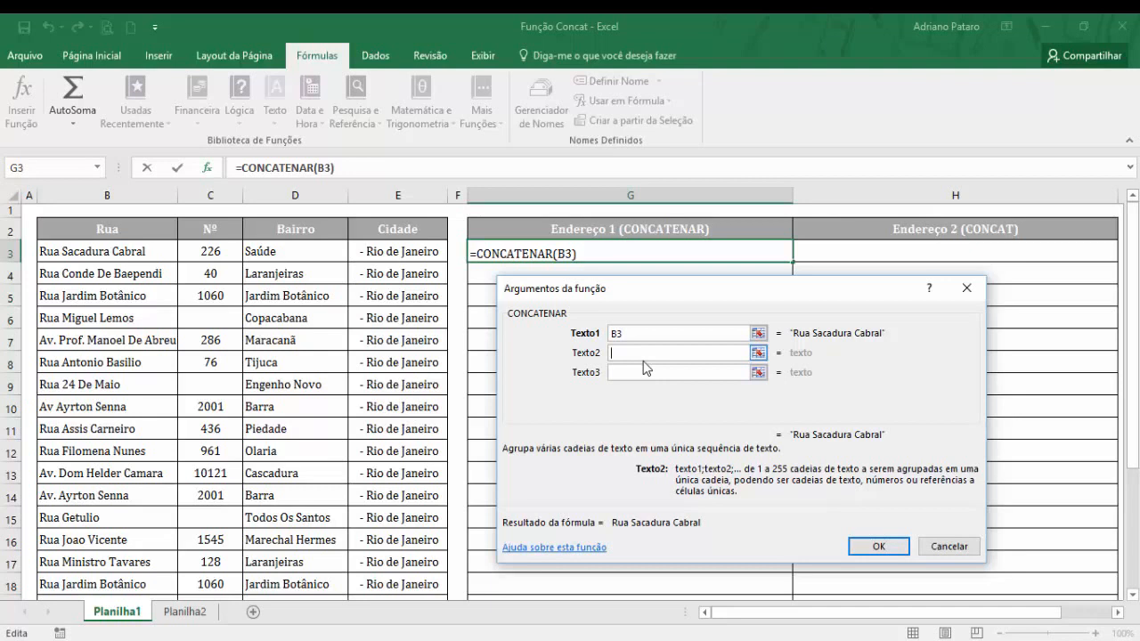
text(,)
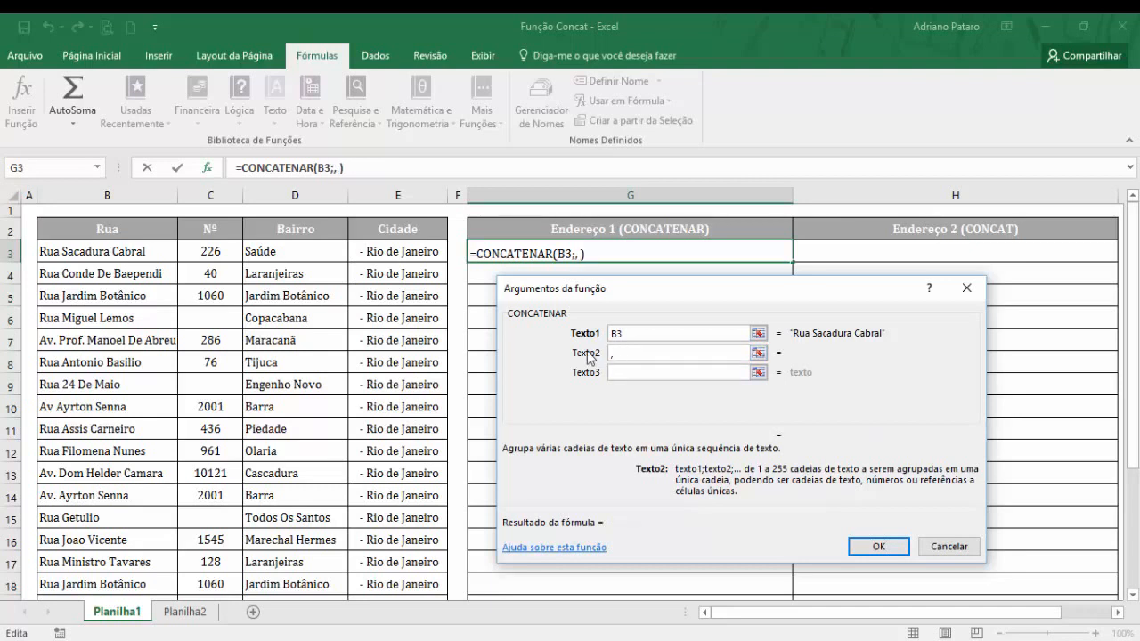
Add C3 as the third text of the CONCATENAR function and a comma plus space as the fourth.
click(632, 374)
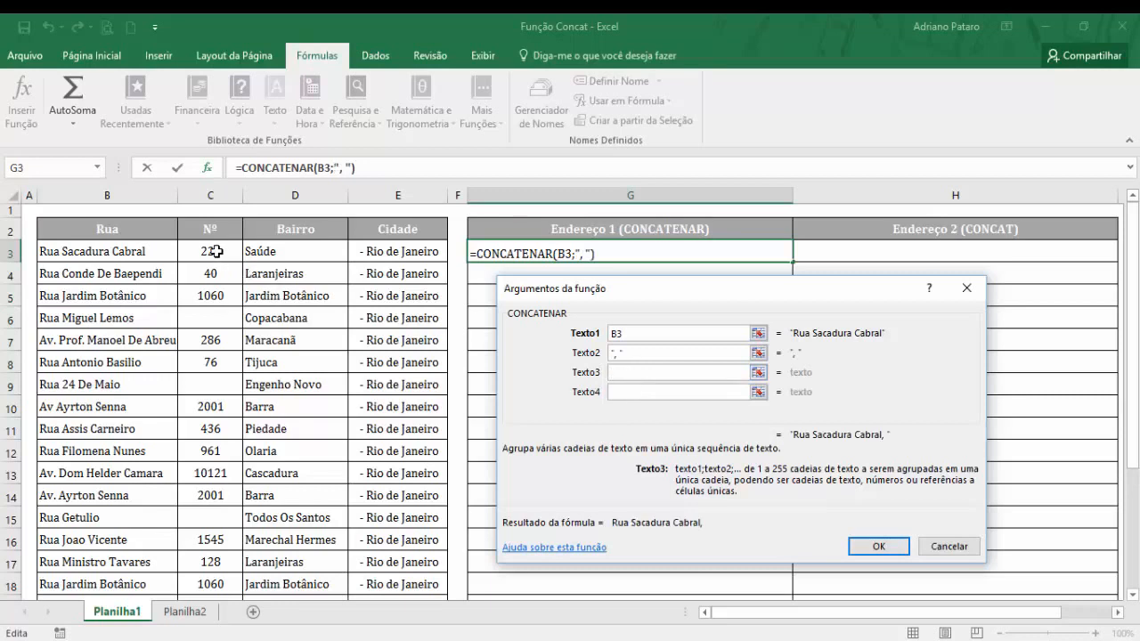
click(217, 252)
click(622, 394)
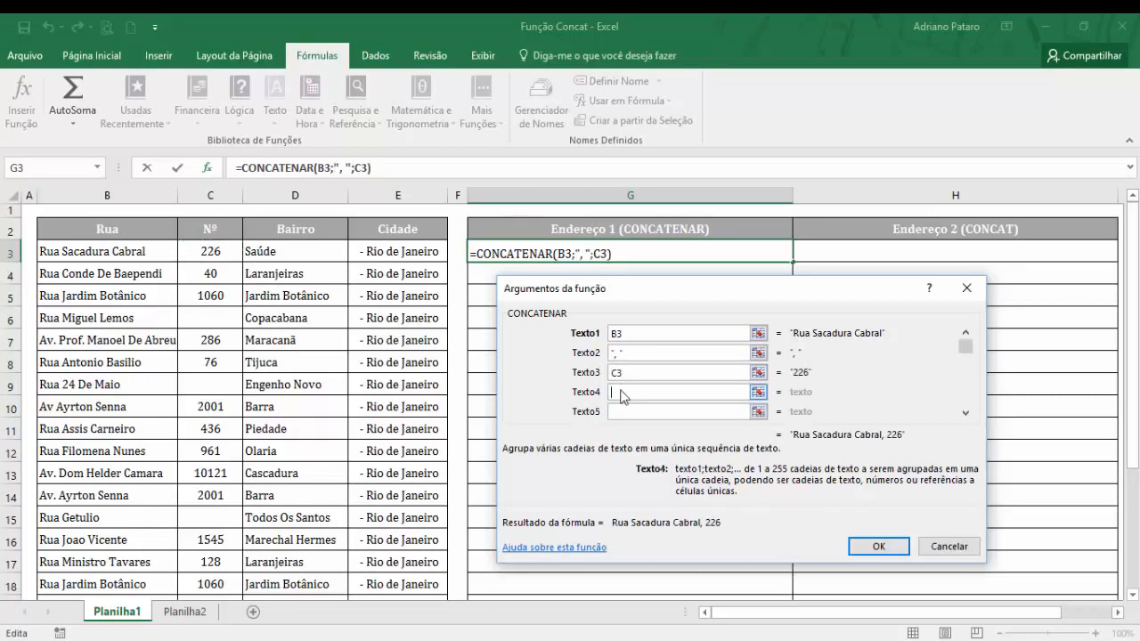
text(,)
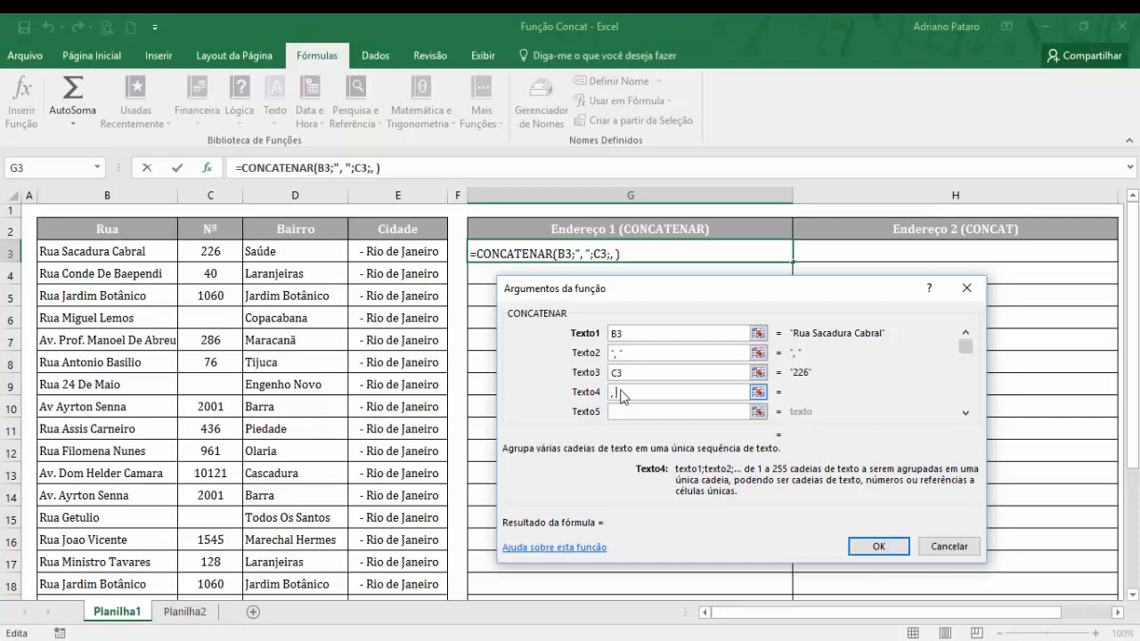
Add D3 and E3 as the fifth and sixth texts and complete the CONCATENAR formula in G3.
click(627, 413)
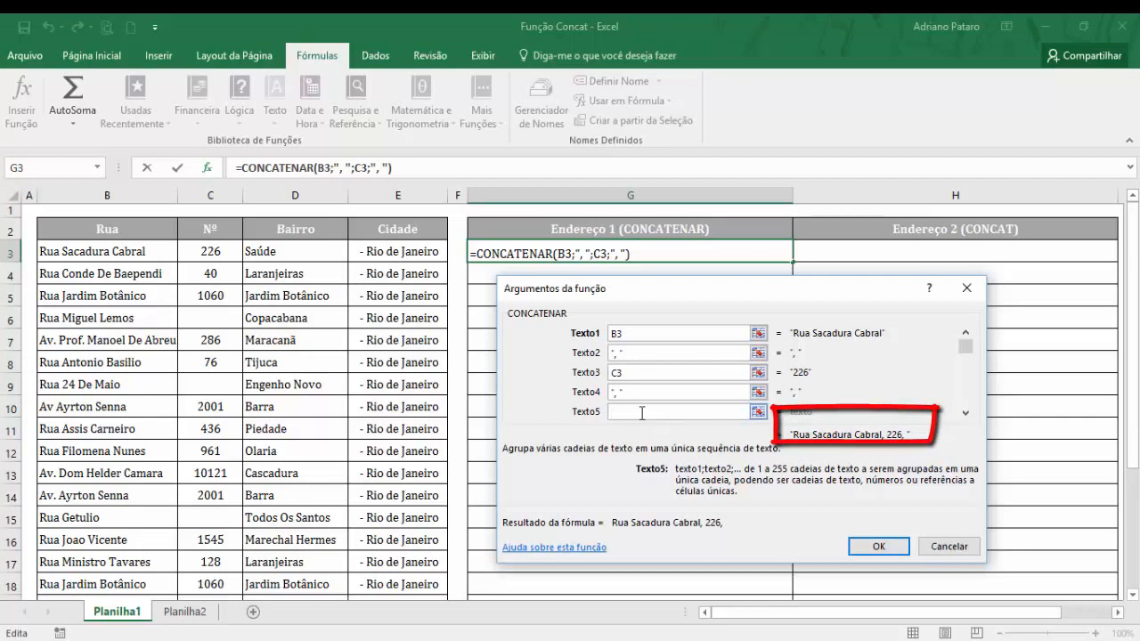
click(294, 256)
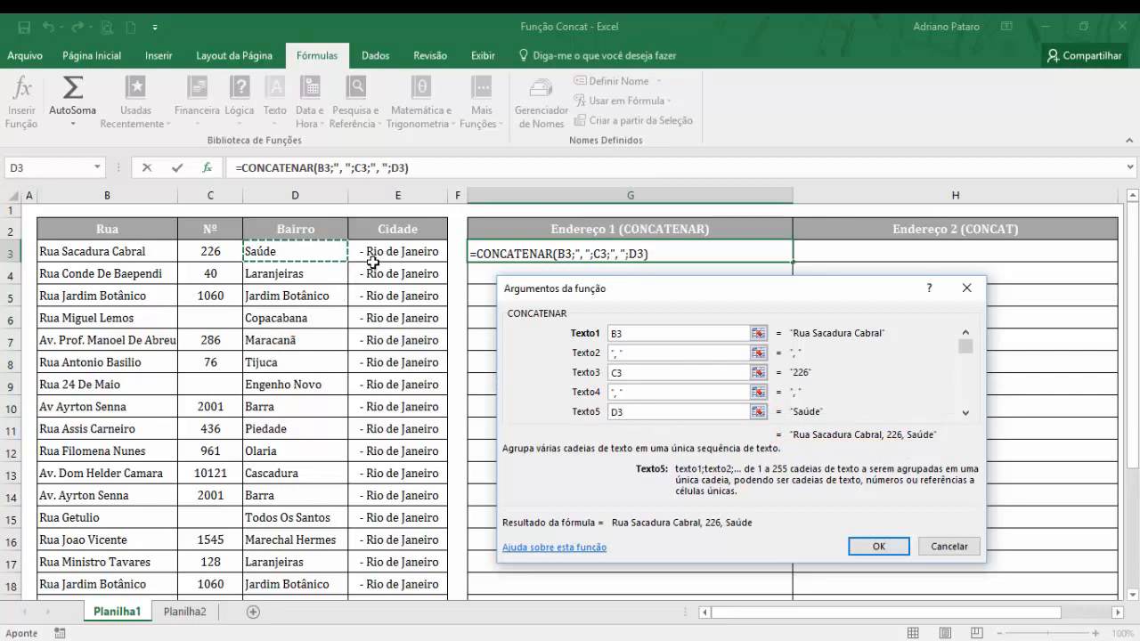
click(965, 413)
click(629, 411)
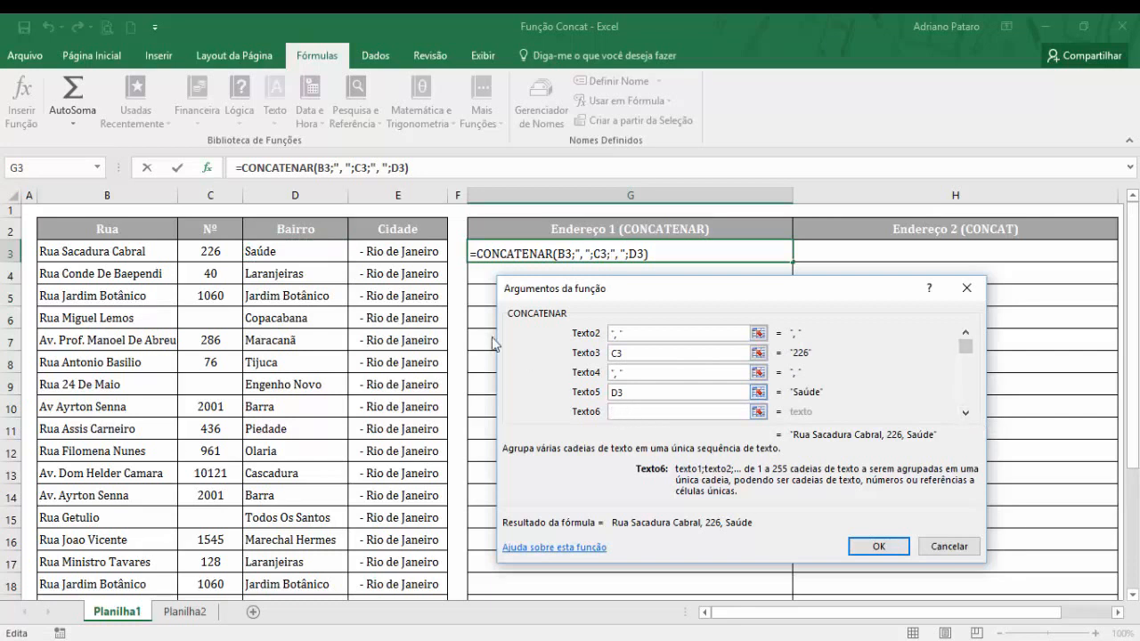
click(409, 252)
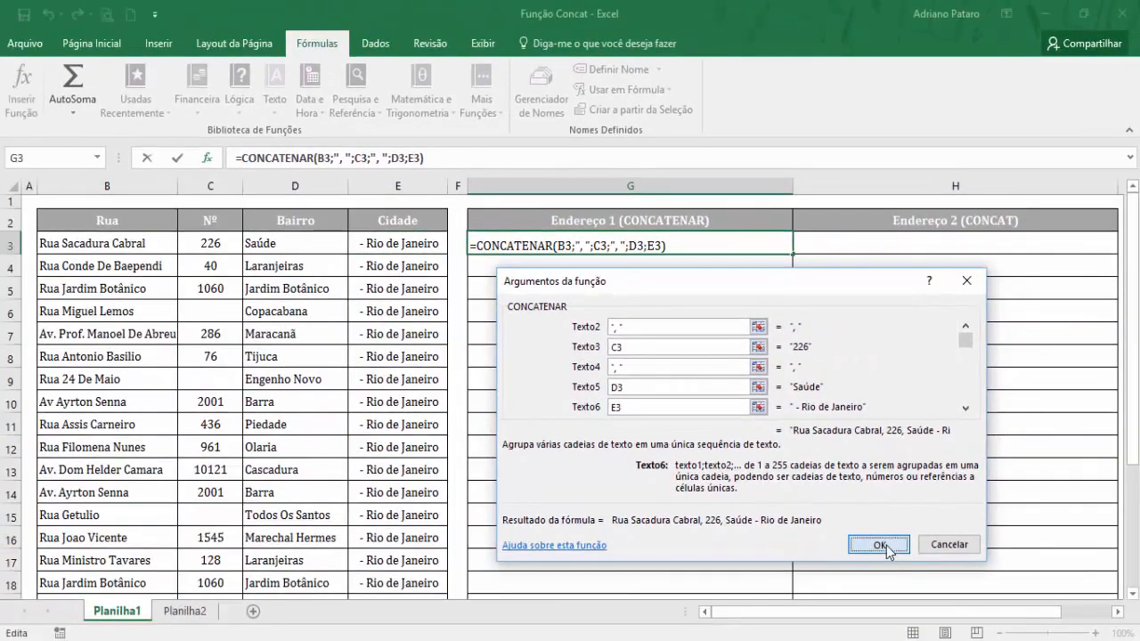
click(886, 546)
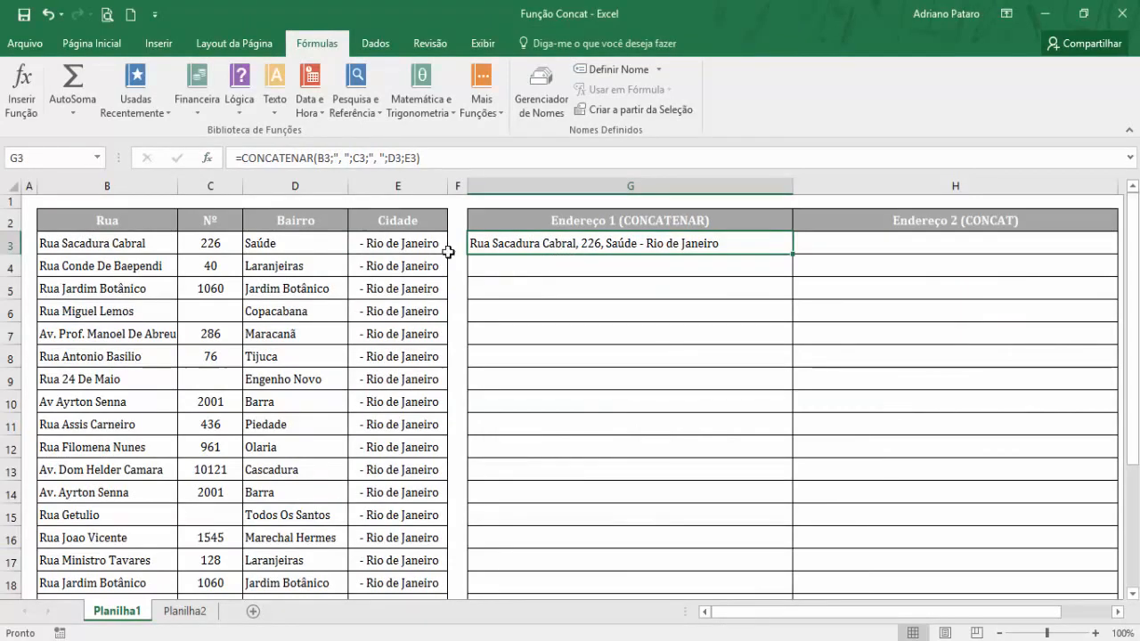
Fill the CONCATENAR formula from G3 down to G22 in the Endereço 1 column.
drag(142, 242, 383, 244)
click(515, 228)
click(529, 243)
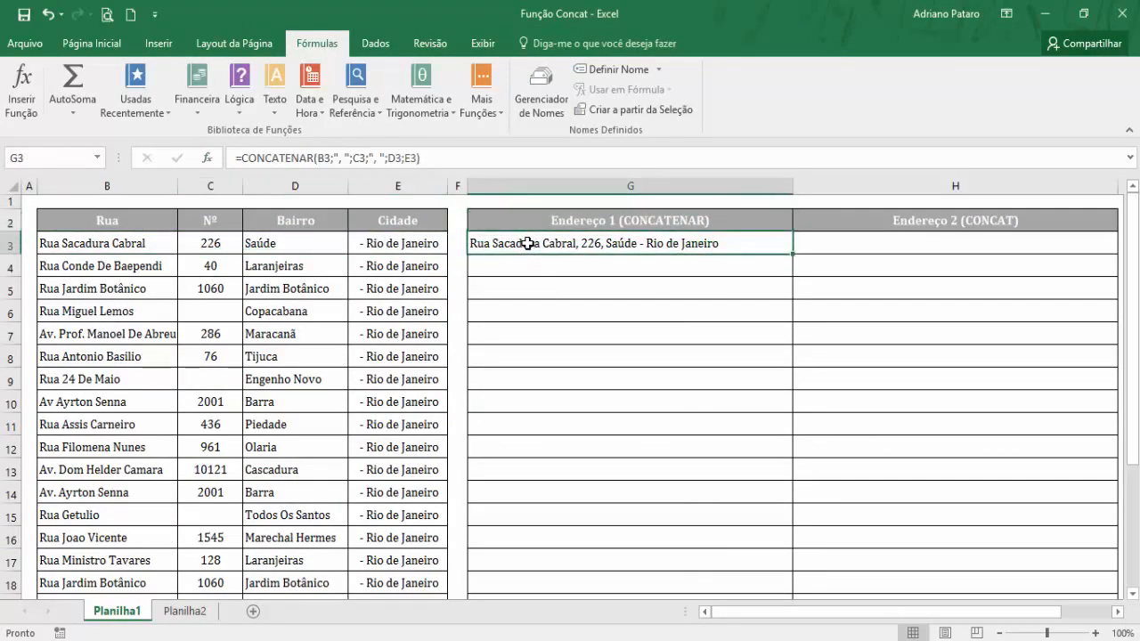
drag(797, 252, 776, 575)
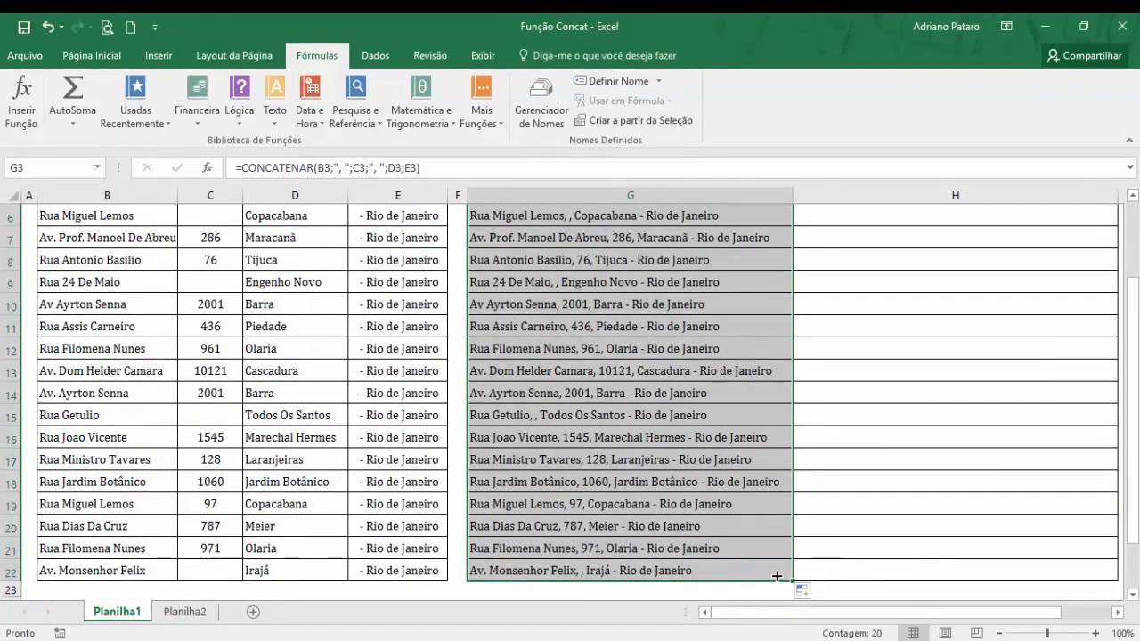
scroll(740, 458, up, 2)
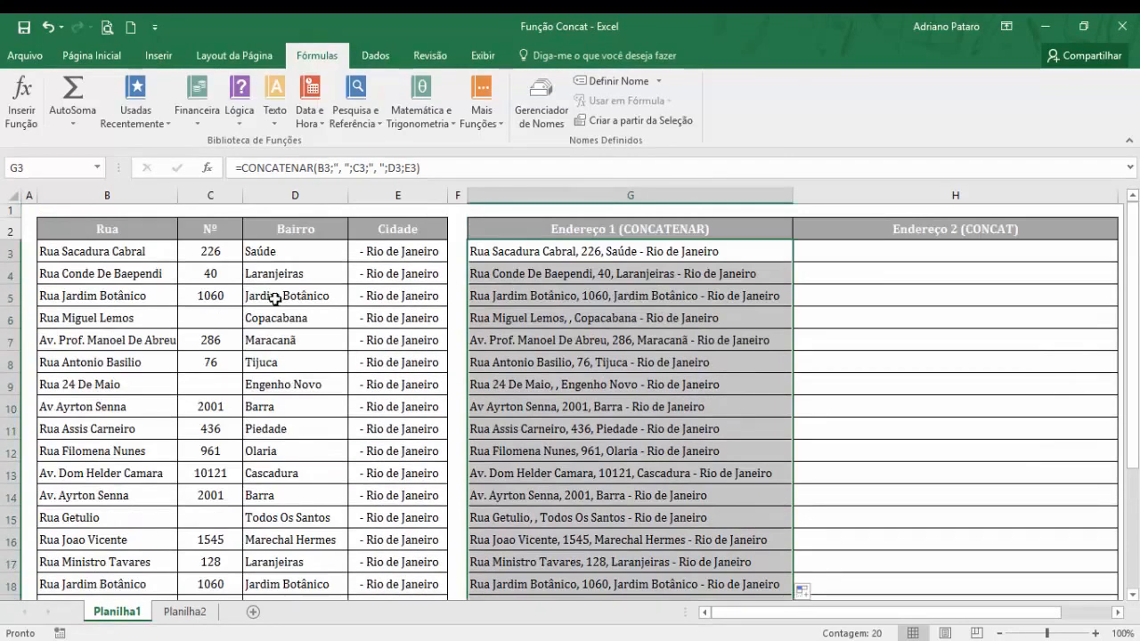
Examine how the combined address in row 6 treats the empty Nº cell C6.
click(638, 253)
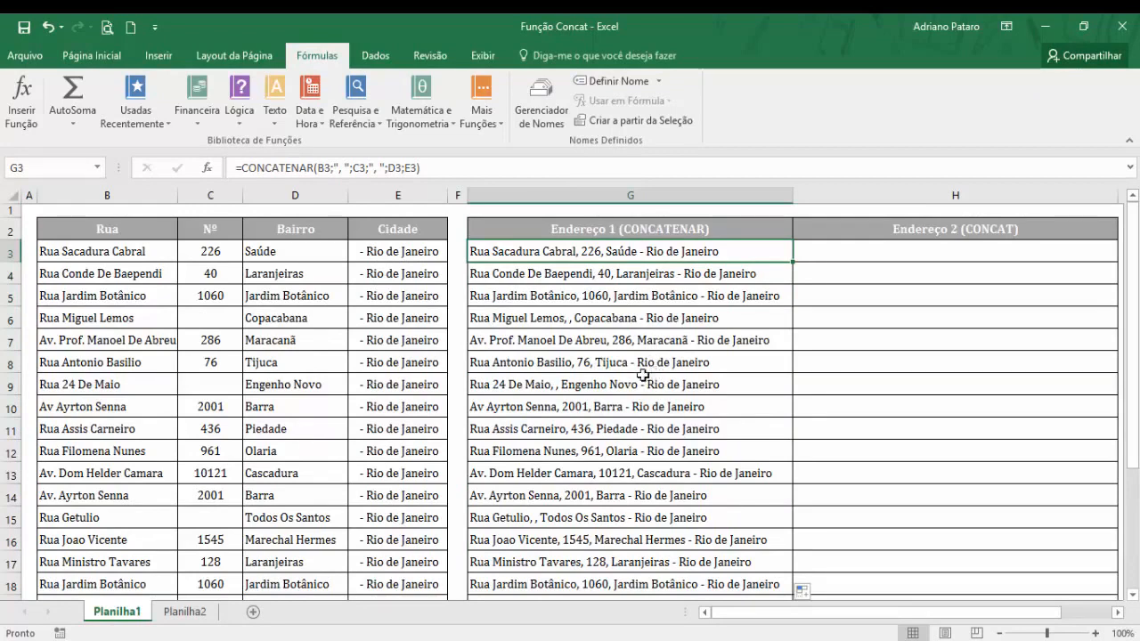
click(222, 318)
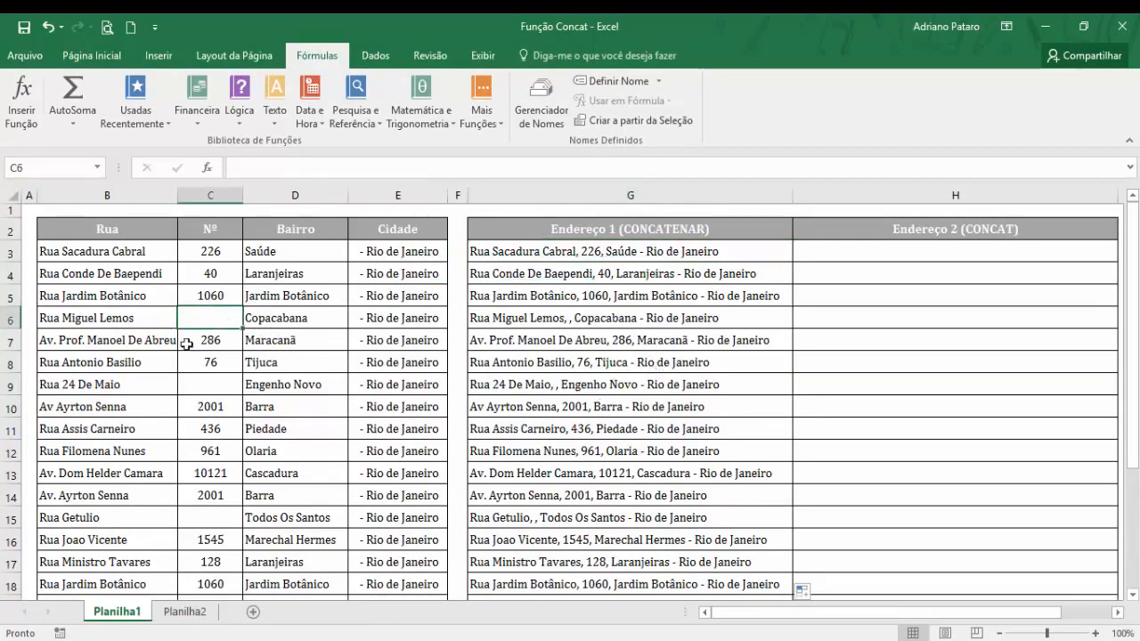
click(39, 321)
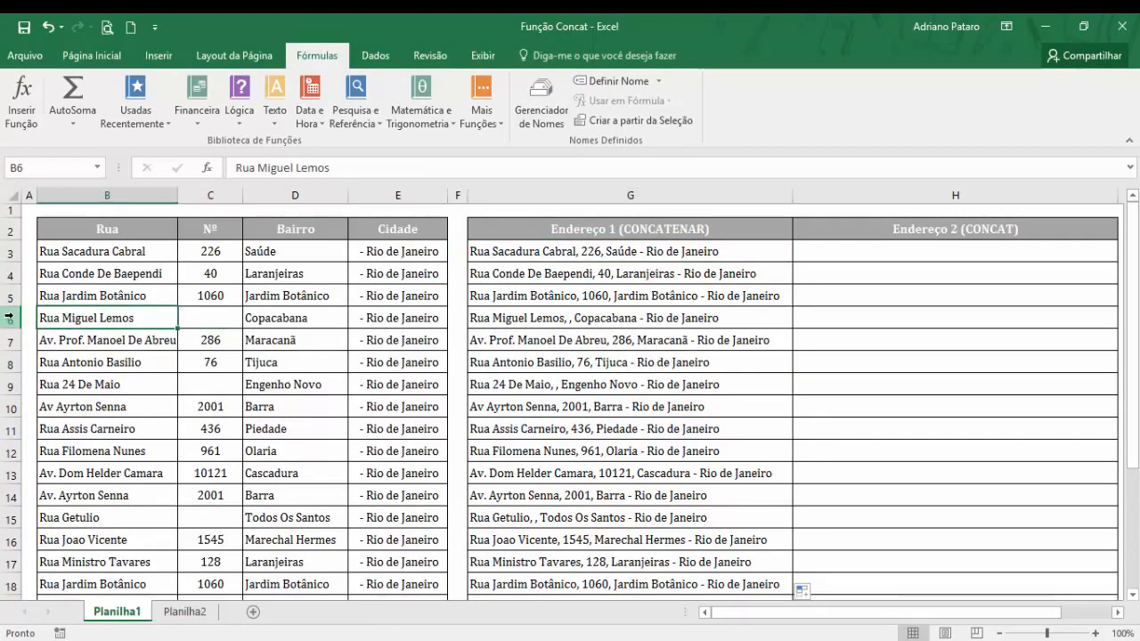
click(13, 318)
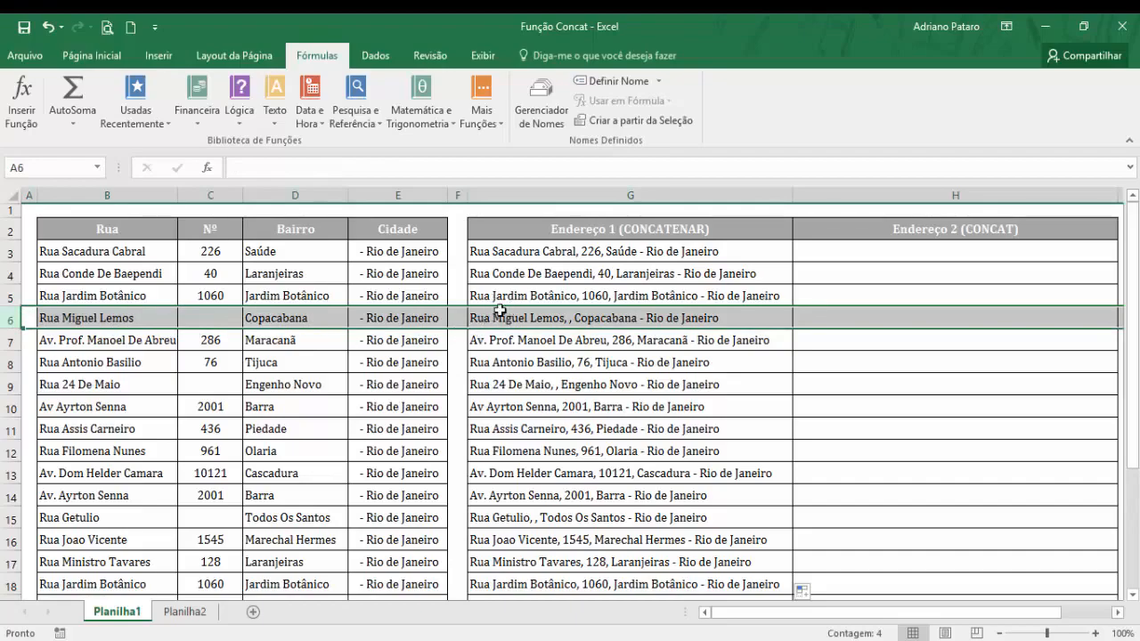
click(214, 323)
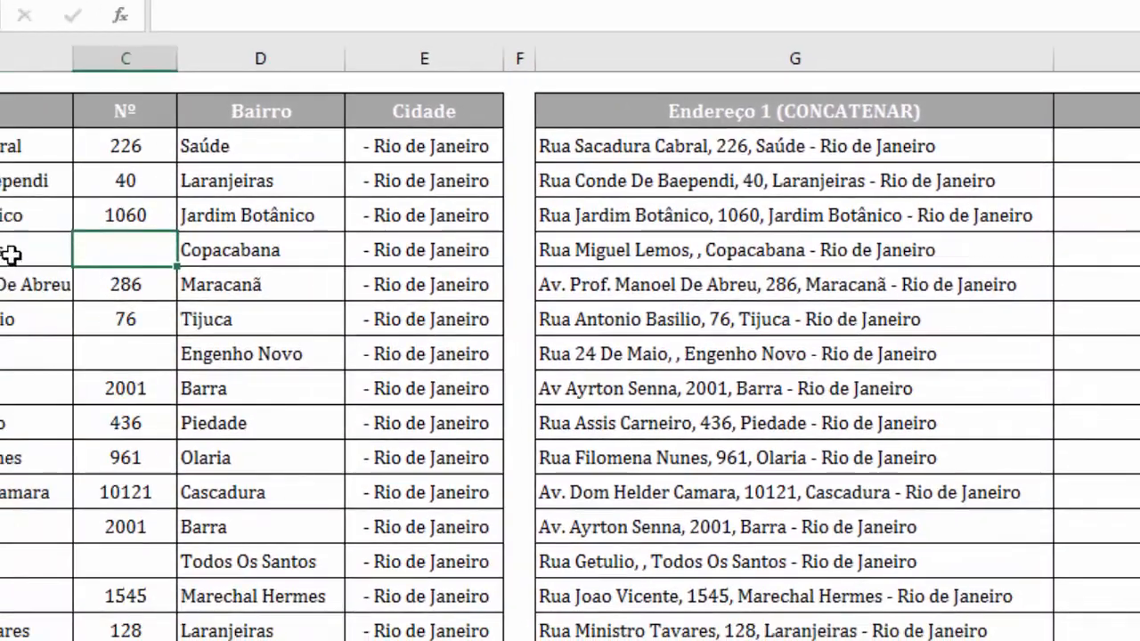
click(12, 257)
click(130, 254)
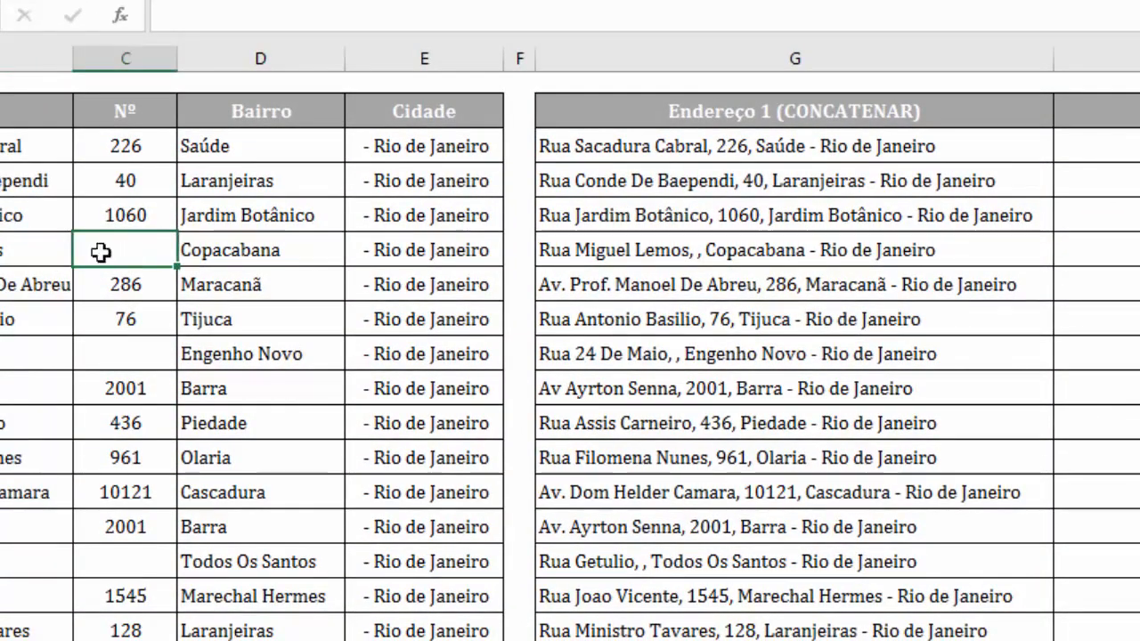
click(7, 247)
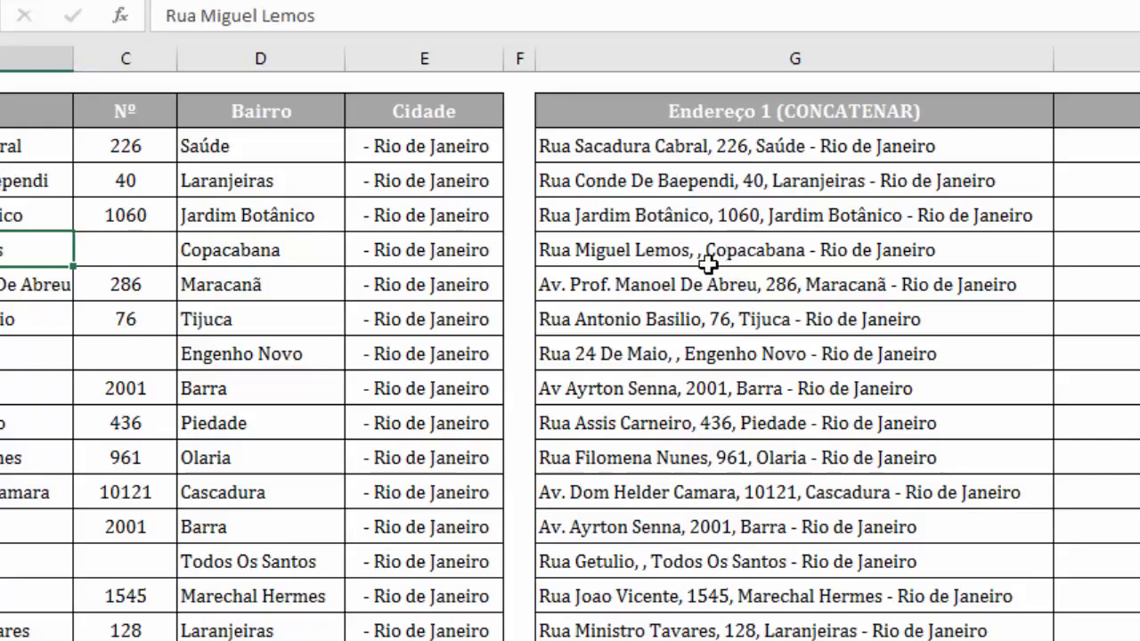
click(132, 253)
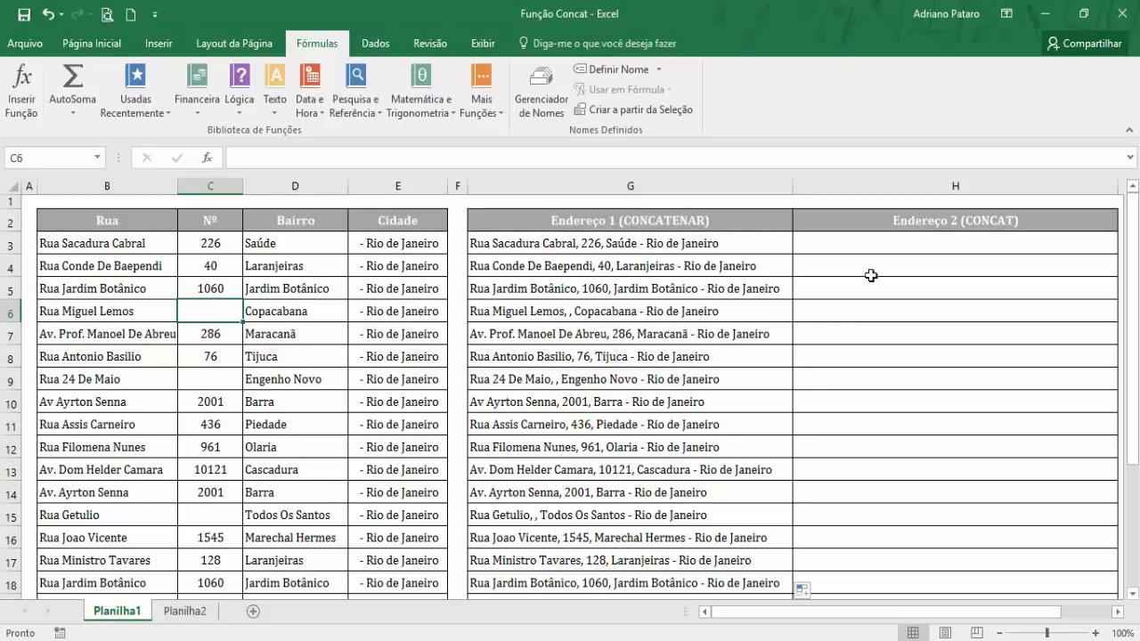
Try CONCATENAR in H3 with the single range B3:E3 as its argument, and clear the cell.
click(870, 243)
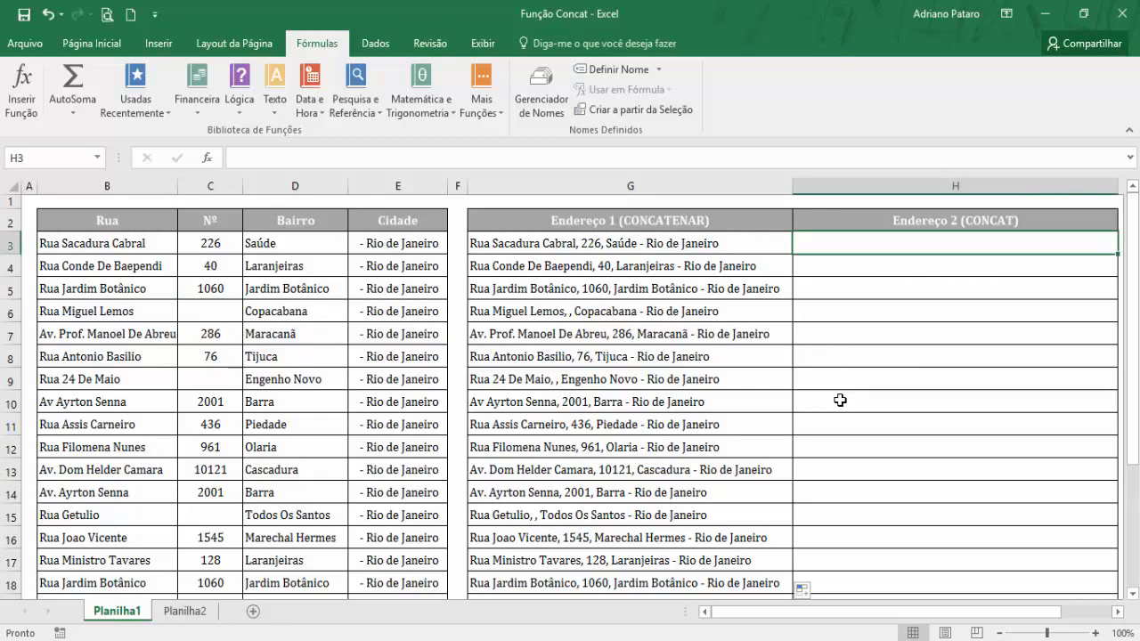
click(659, 242)
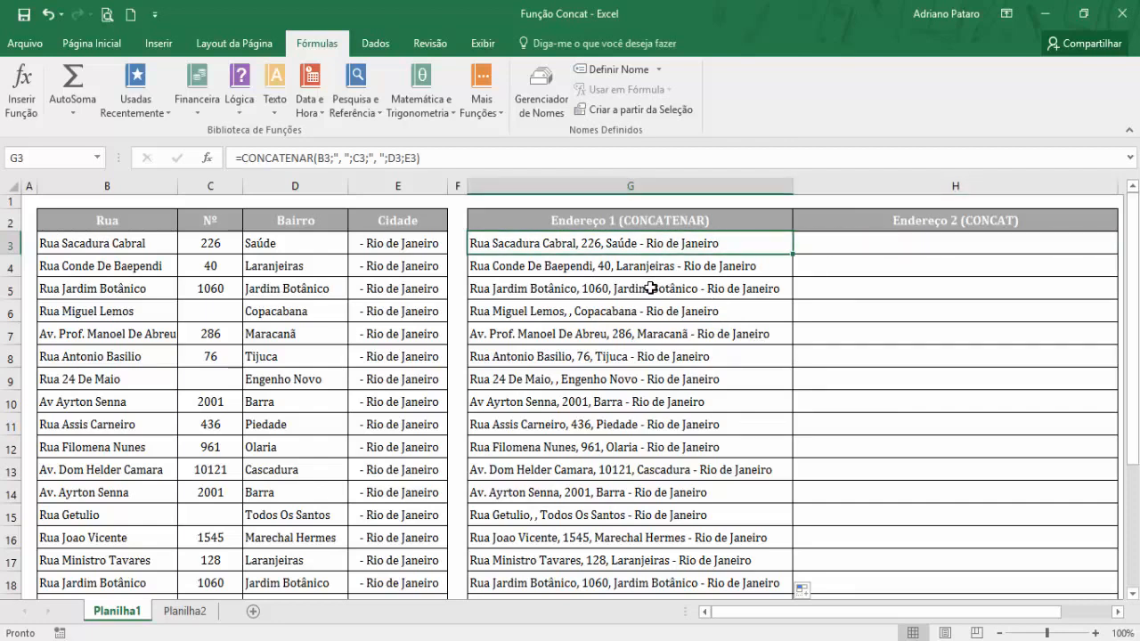
click(826, 248)
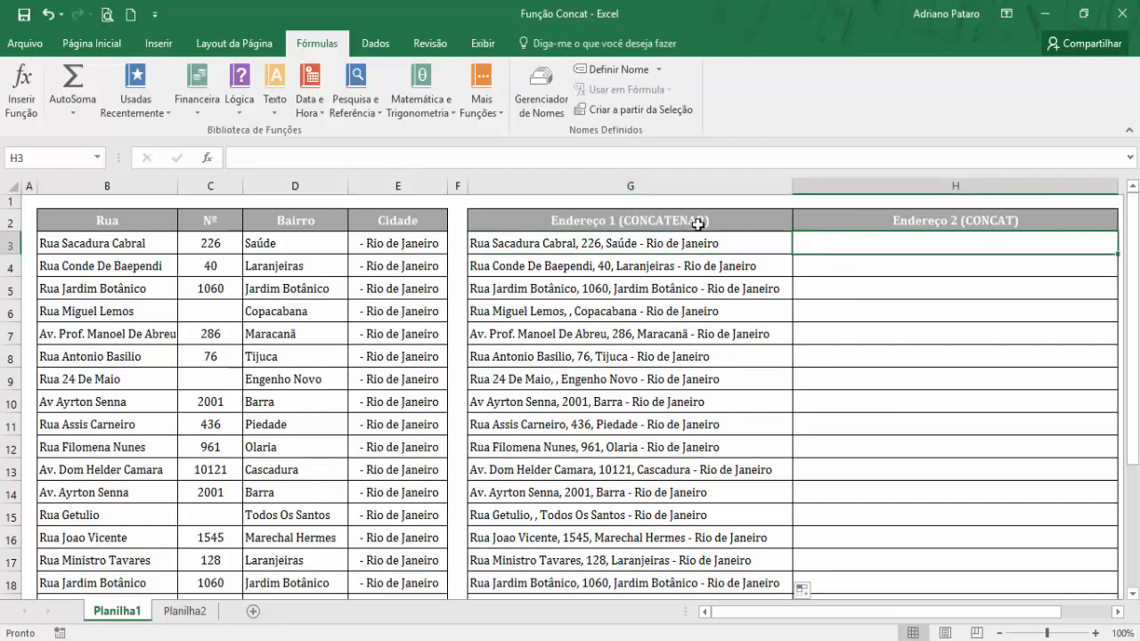
click(492, 120)
mouse_move(515, 224)
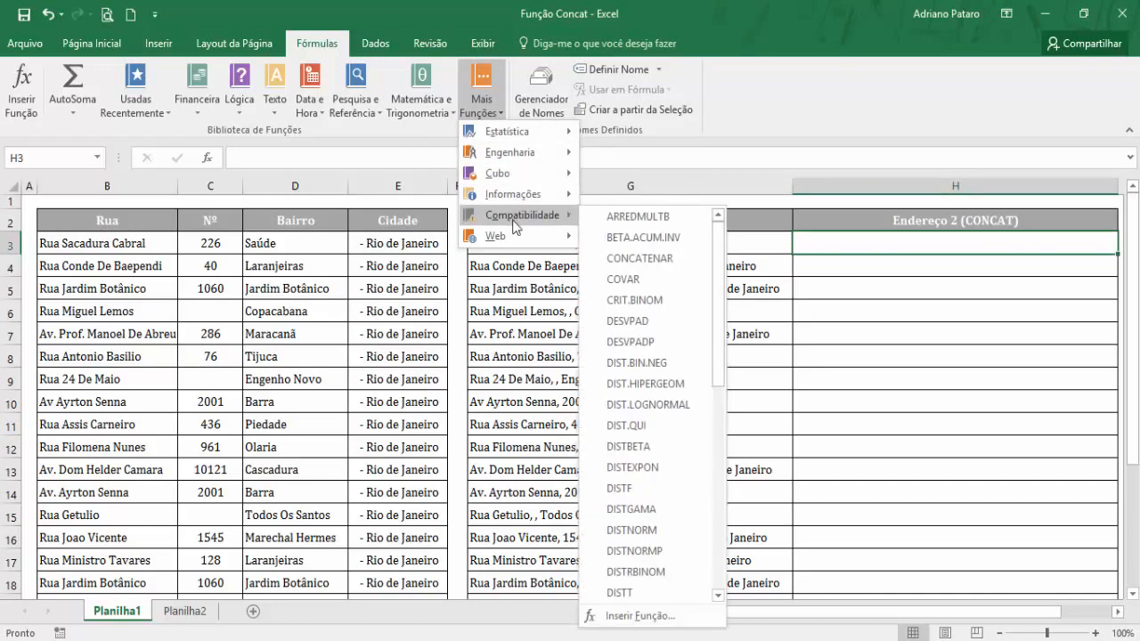
click(638, 259)
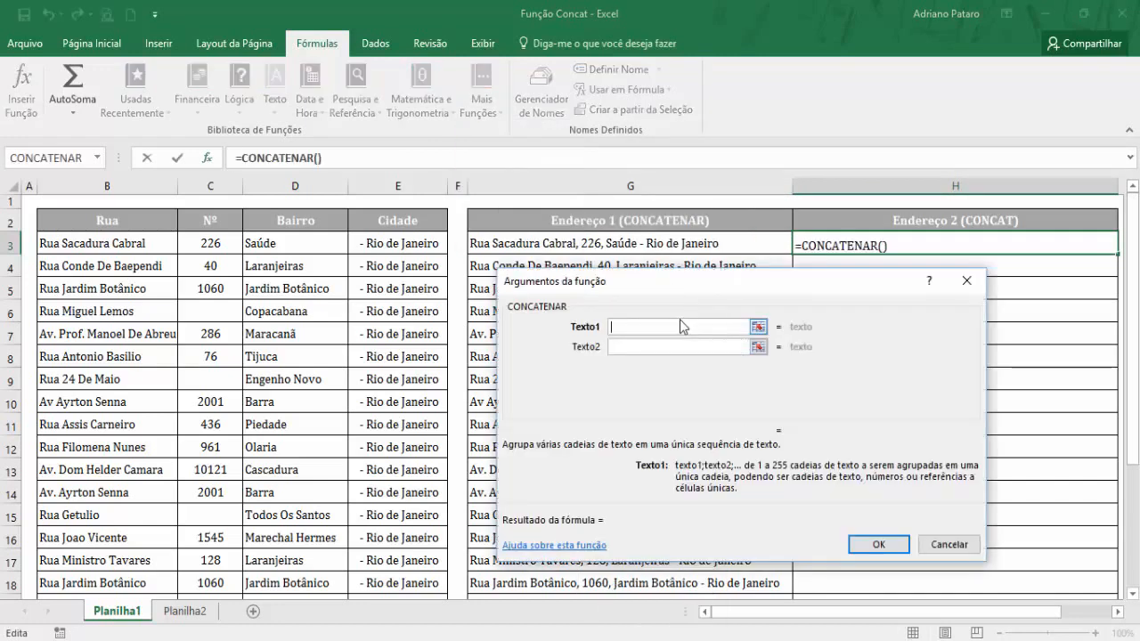
click(107, 243)
drag(106, 243, 390, 248)
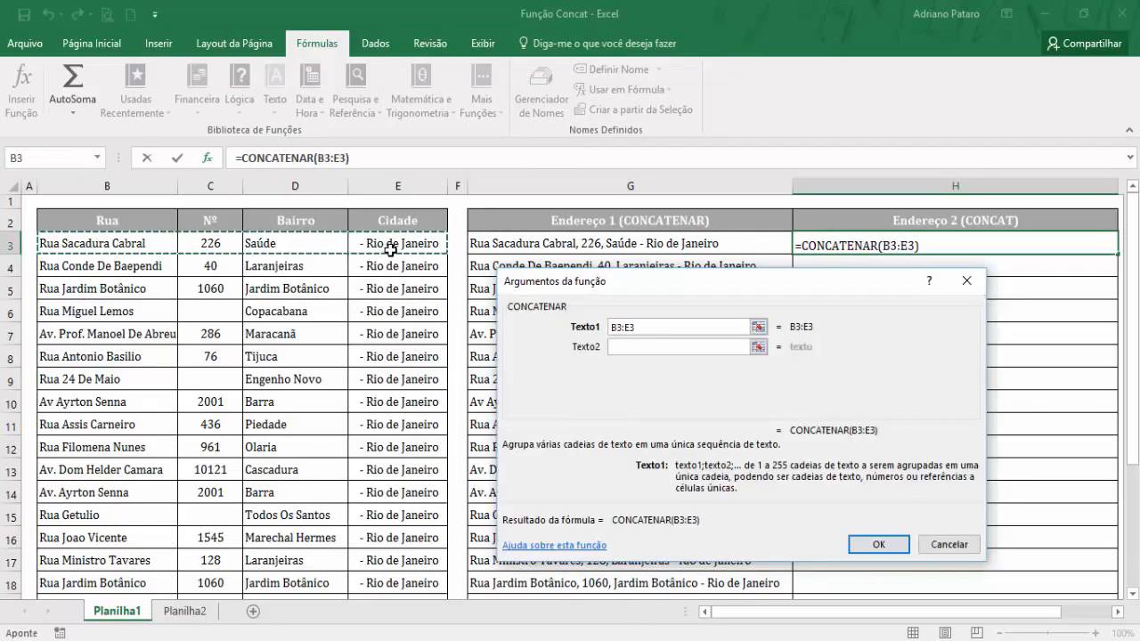
click(858, 540)
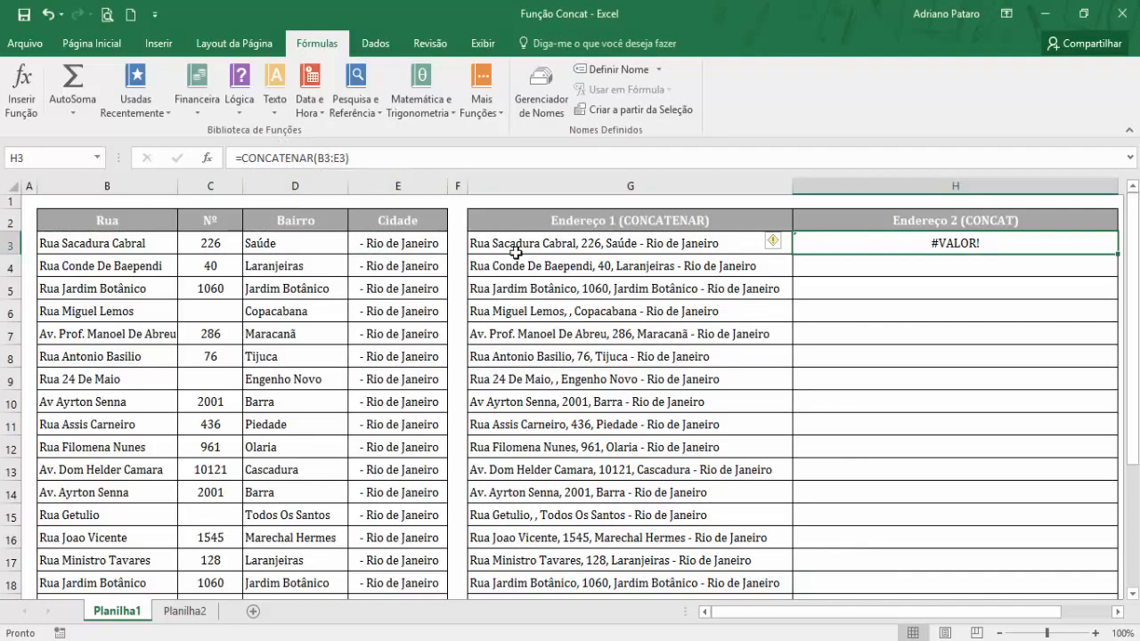
key(Delete)
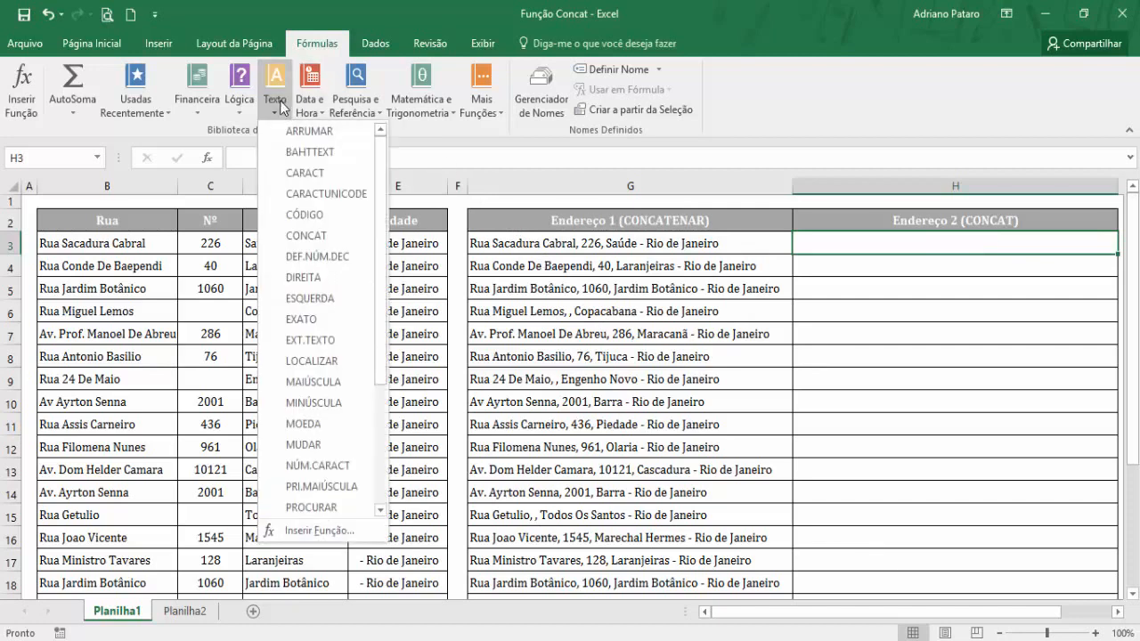
Try CONCAT in H3 with the single range B3:E3 as its argument, and clear the cell.
click(299, 236)
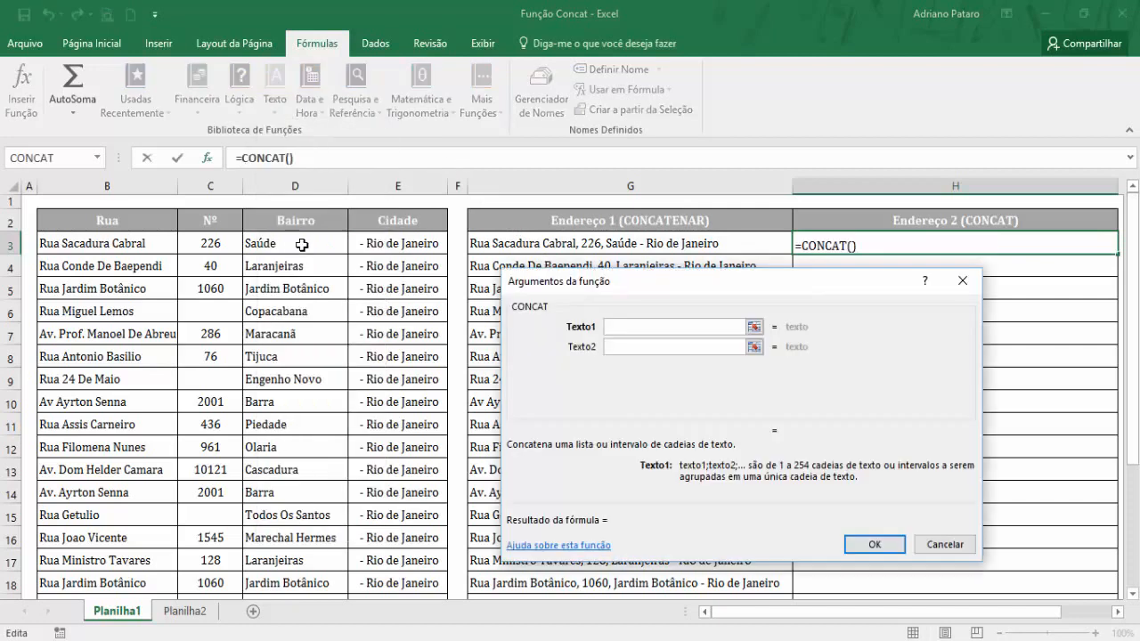
drag(648, 294, 591, 371)
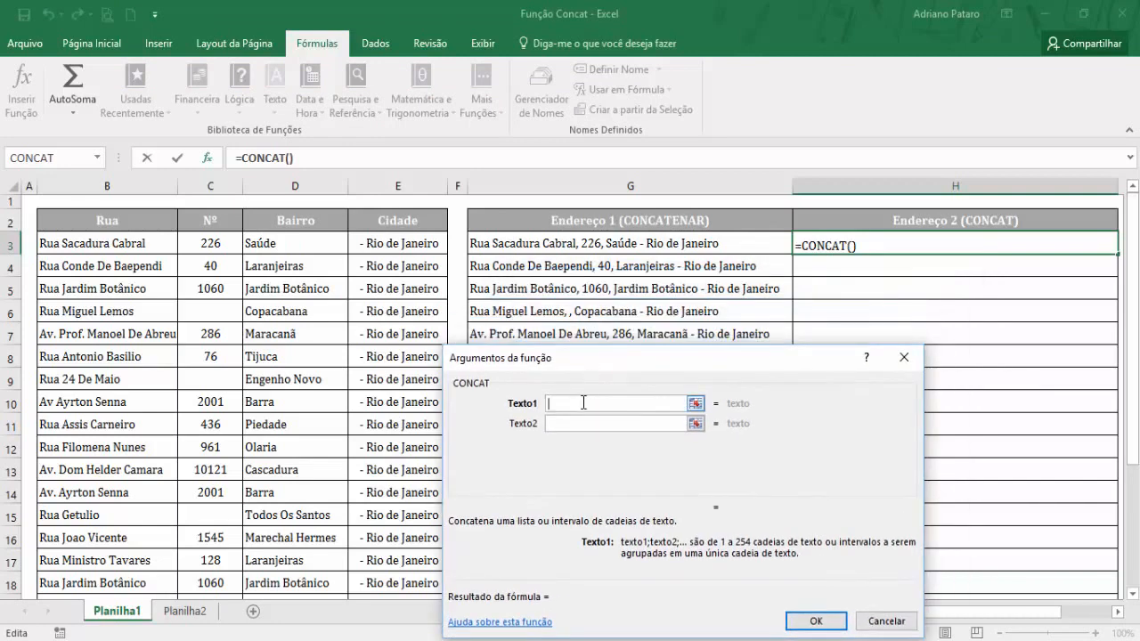
drag(95, 246, 367, 245)
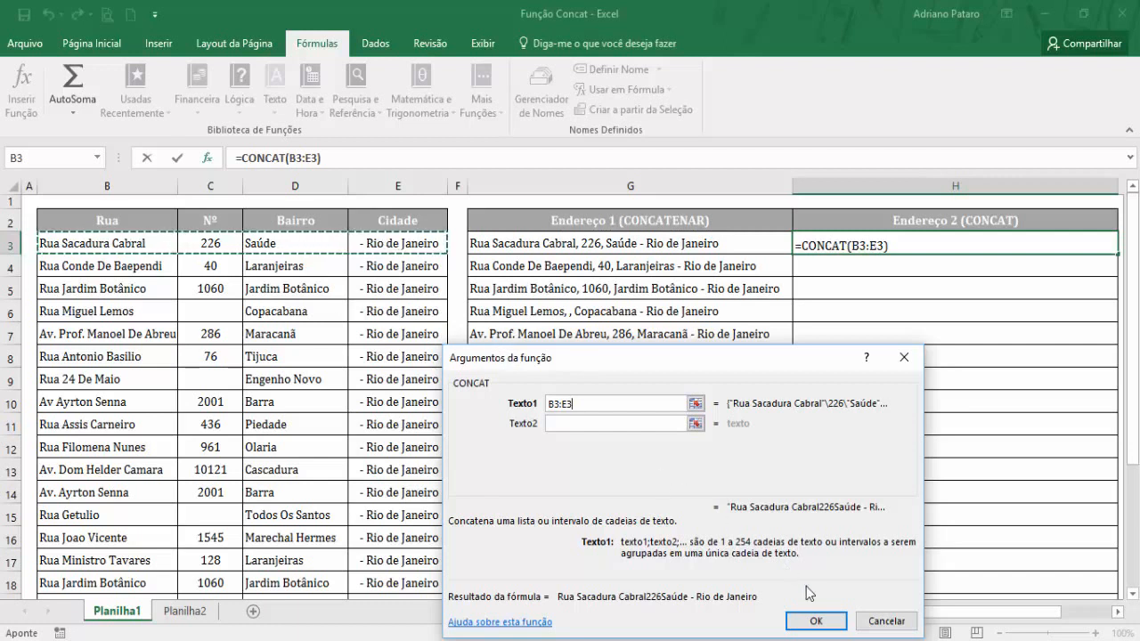
click(805, 622)
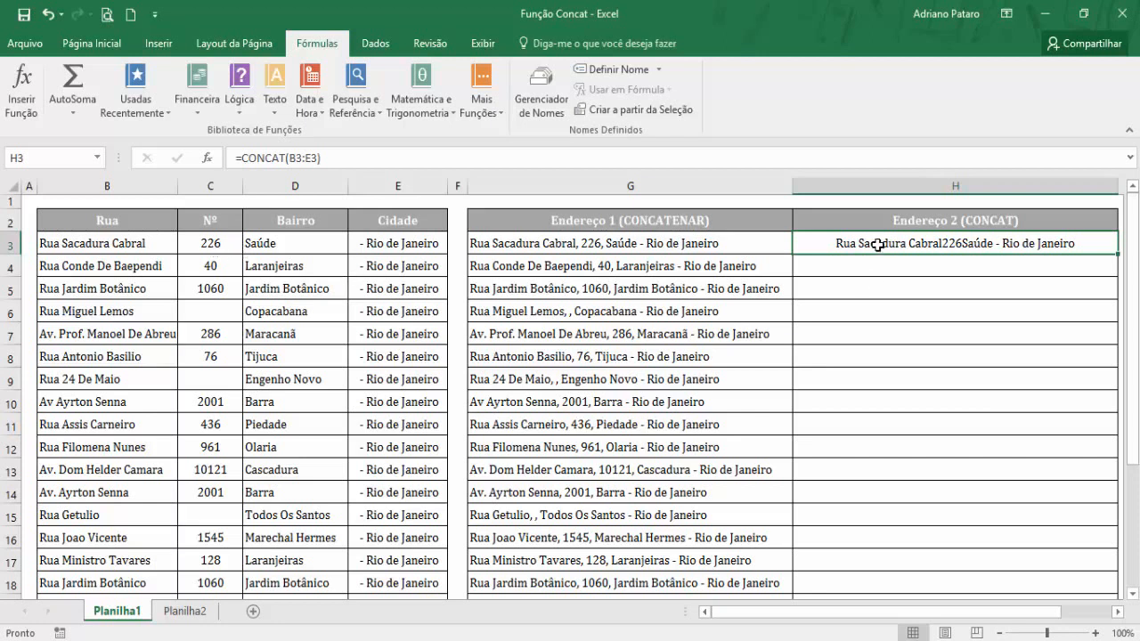
key(Delete)
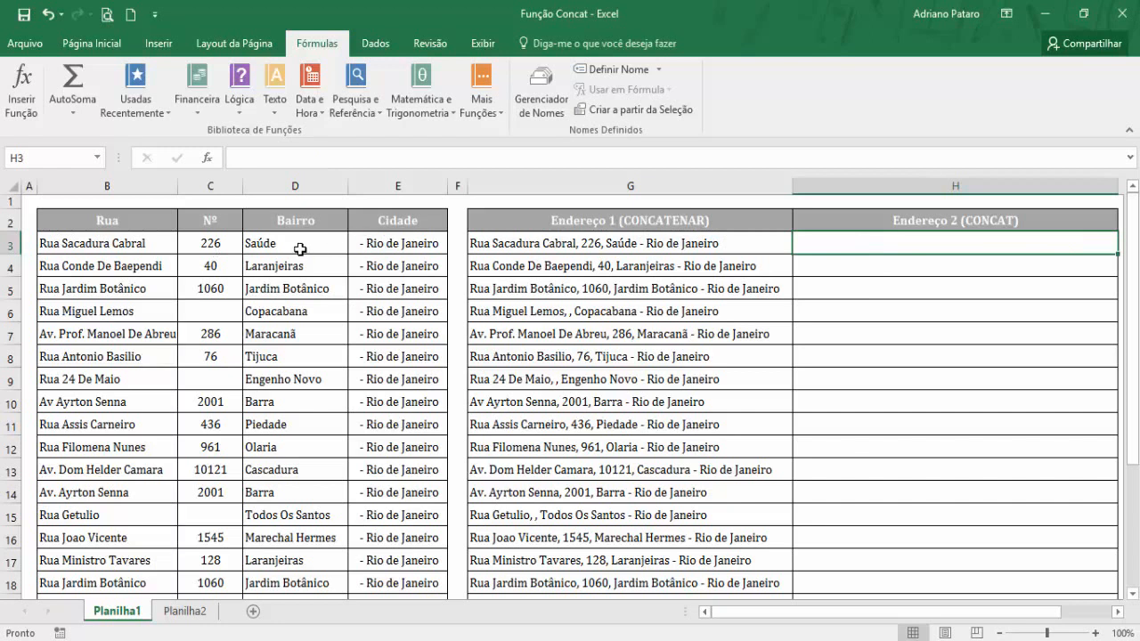
Start a CONCAT formula in H3 with B3, ", " and C3 as the first three texts.
drag(299, 245, 368, 242)
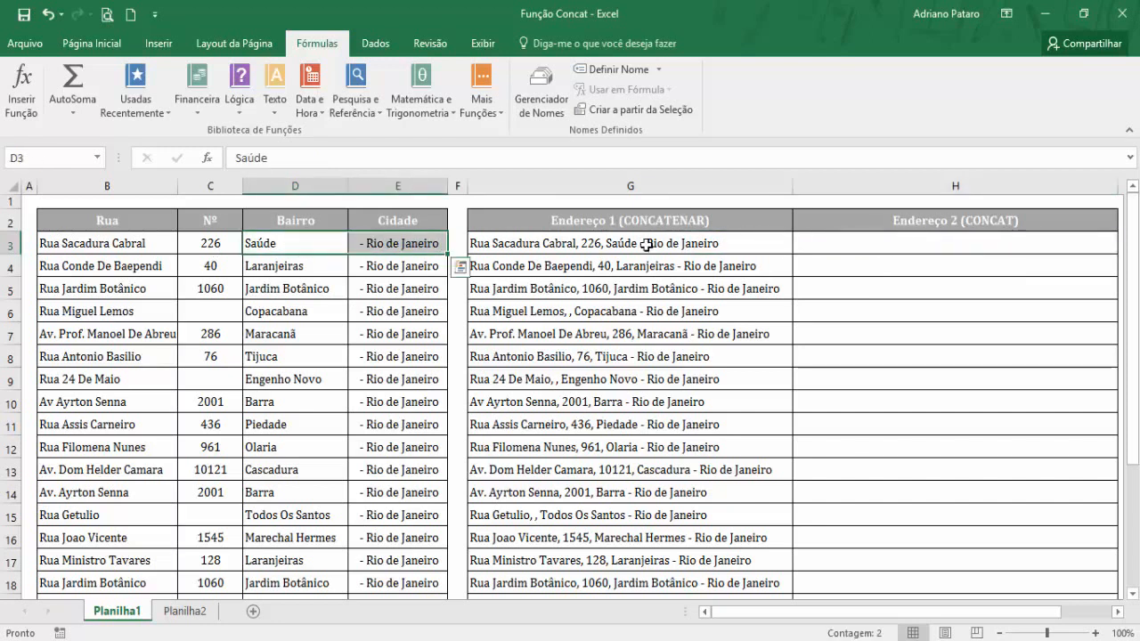
click(804, 238)
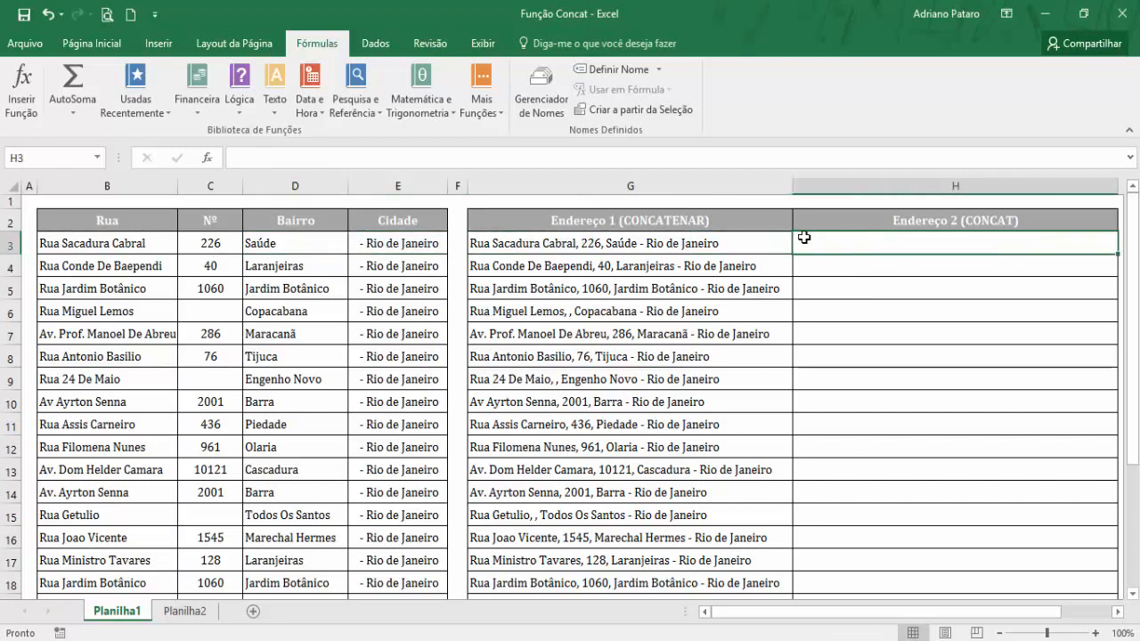
click(278, 114)
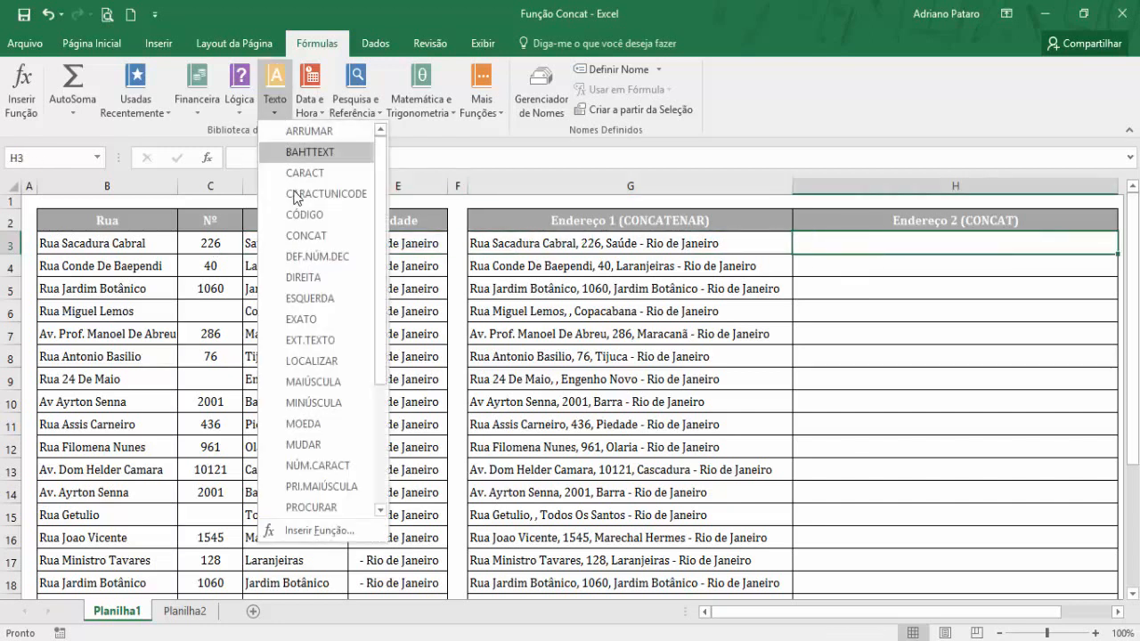
click(326, 237)
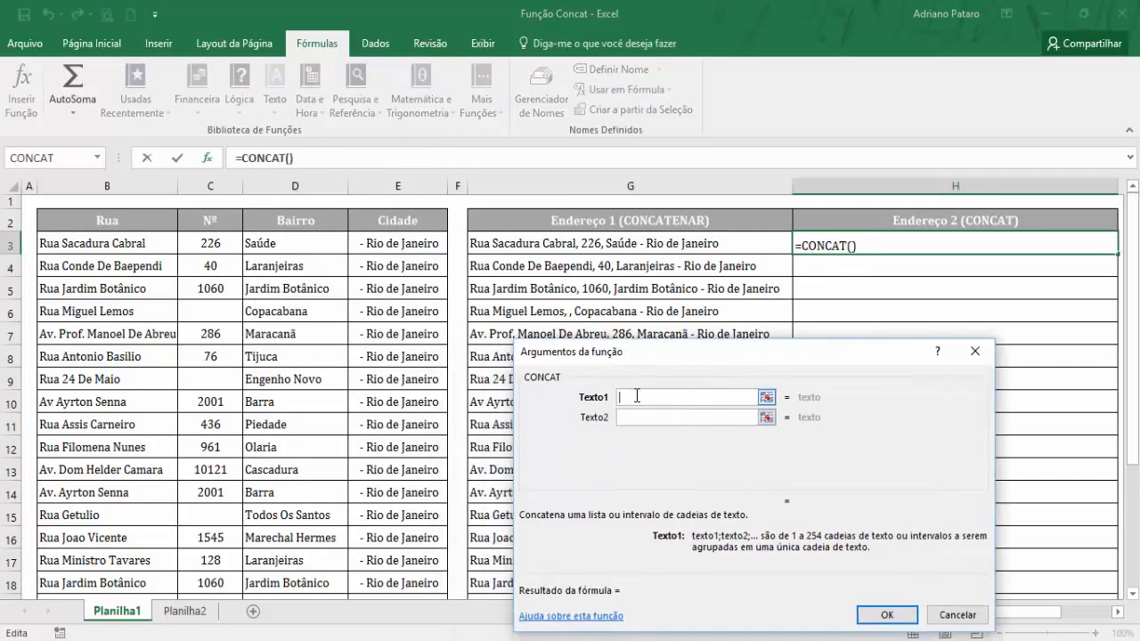
click(129, 245)
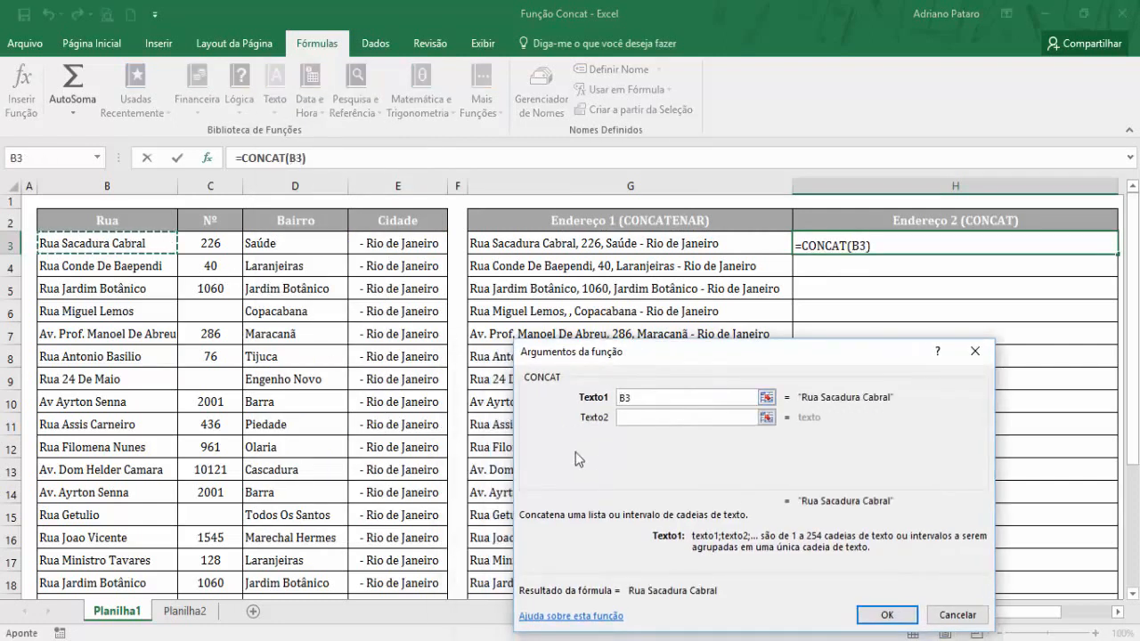
click(636, 421)
text(,)
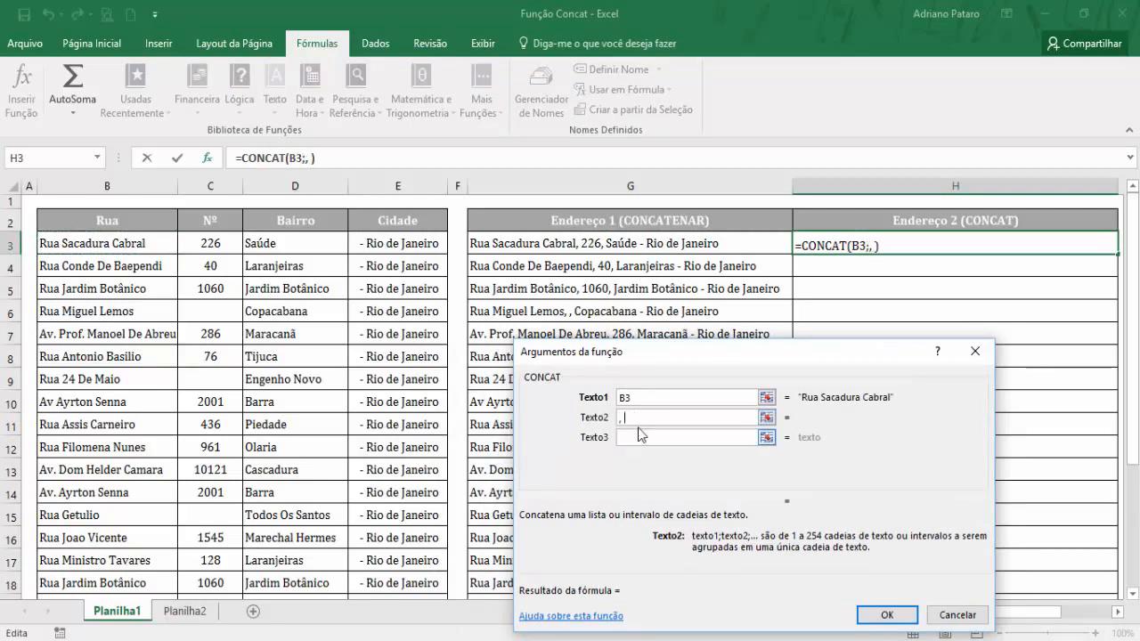
click(629, 434)
click(222, 247)
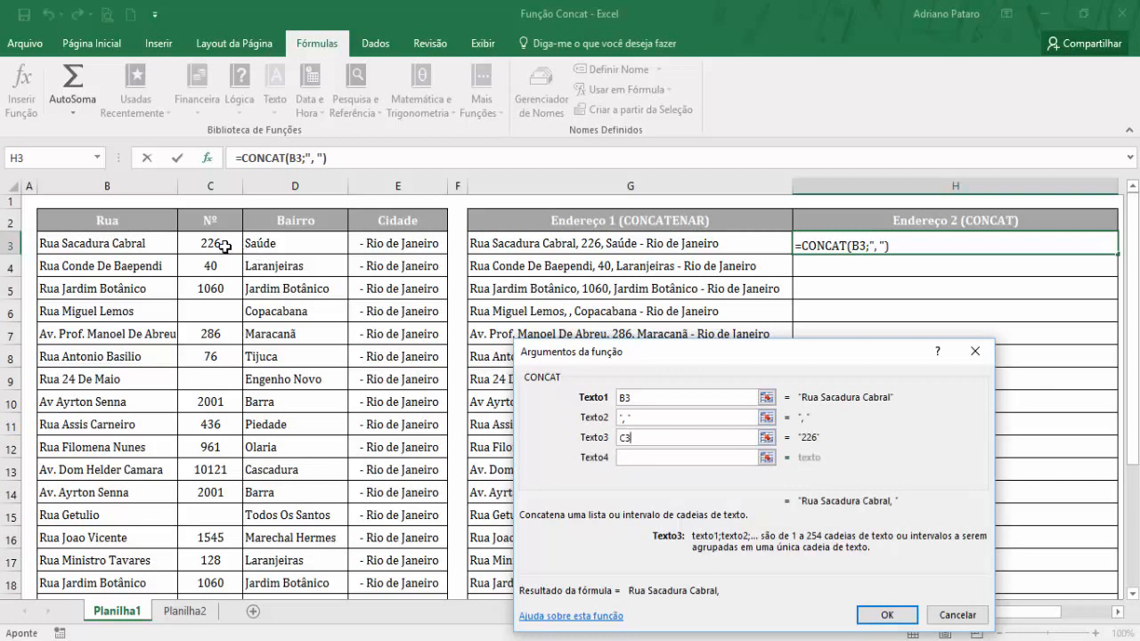
Add ", " as the fourth text and the range D3:E3 as the fifth, and complete the CONCAT formula in H3.
click(646, 461)
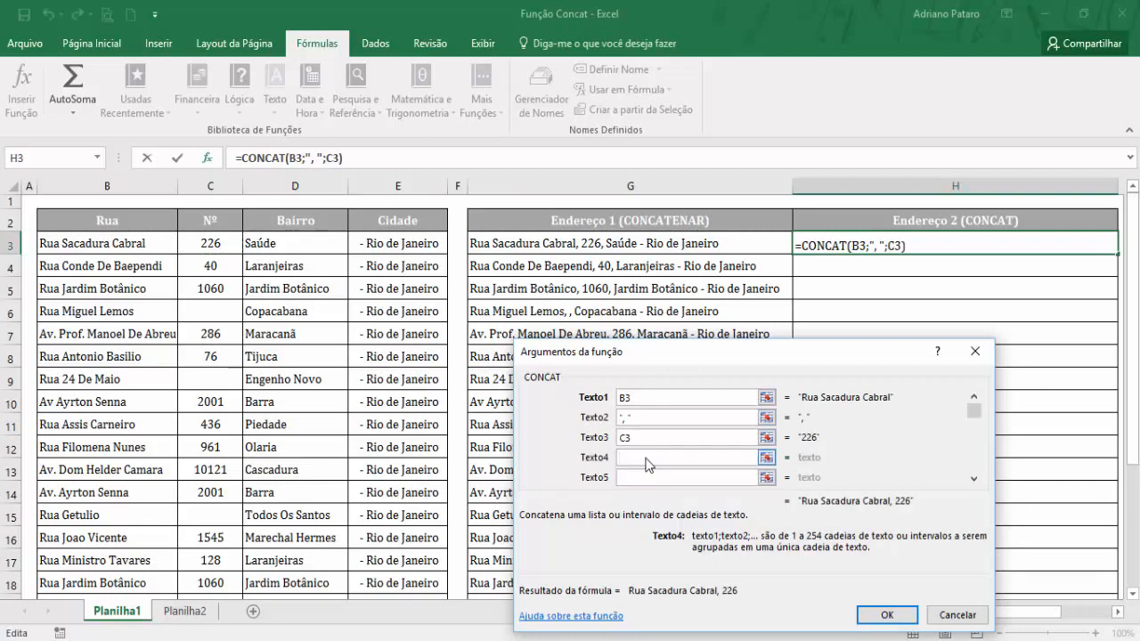
text(,)
click(647, 477)
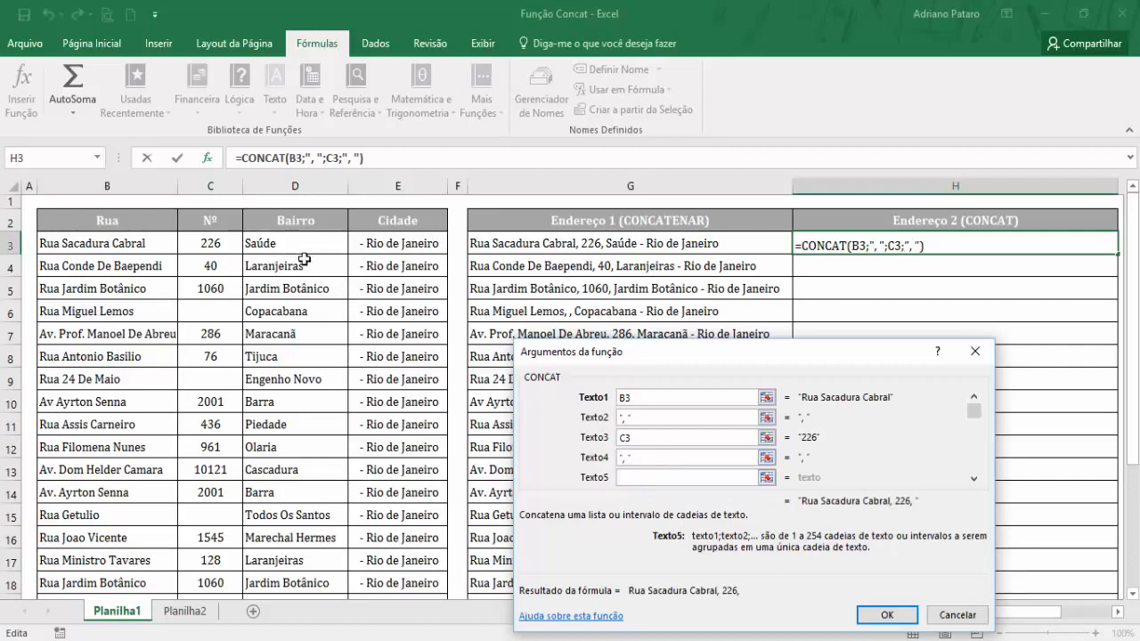
drag(316, 251, 365, 245)
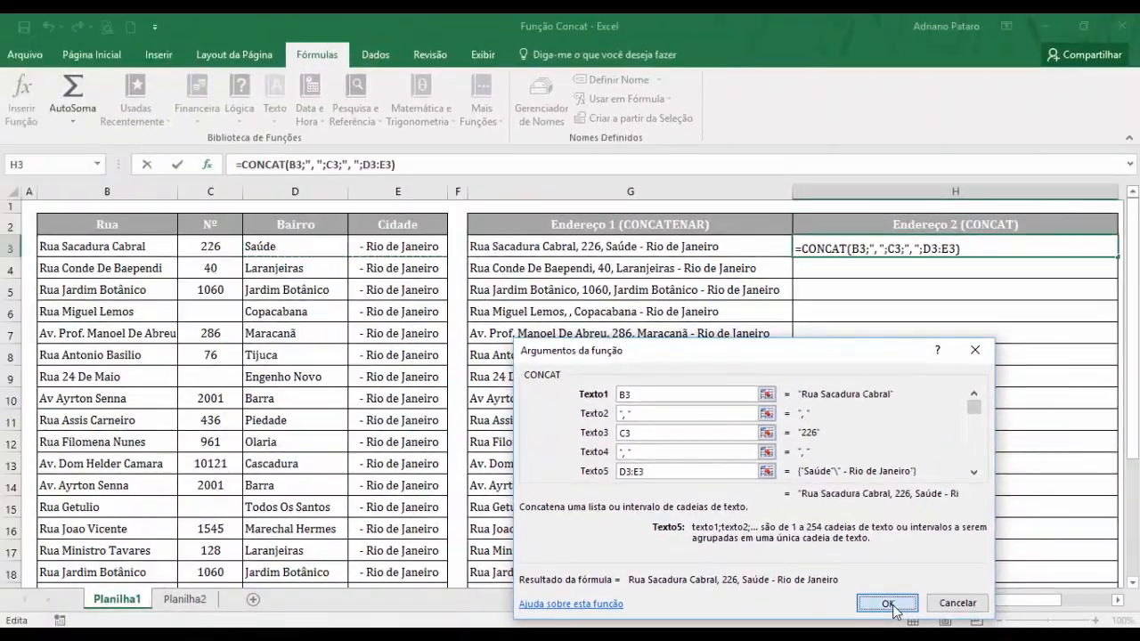
click(888, 604)
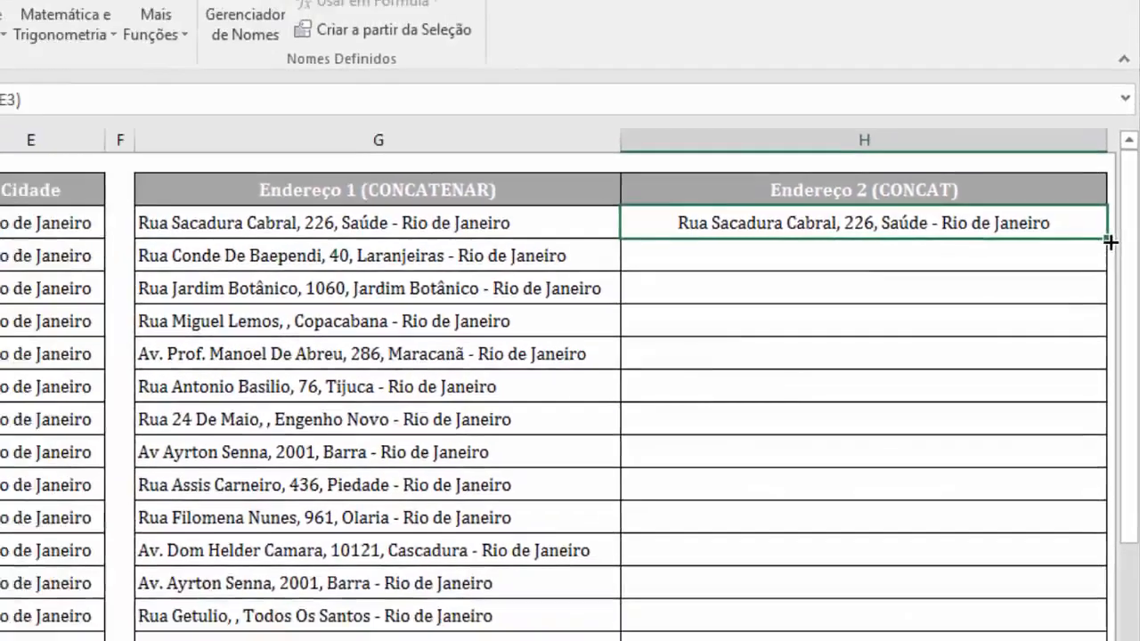
Fill the CONCAT formula from H3 down to H22 in the Endereço 2 column.
drag(1111, 242, 891, 585)
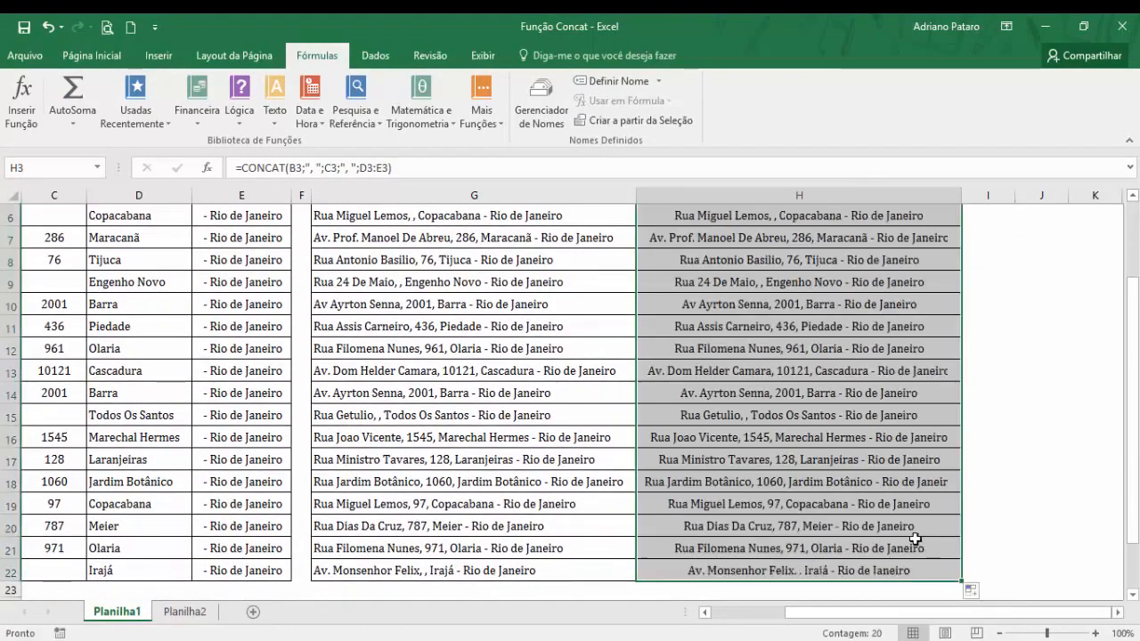
scroll(920, 517, up, 2)
click(894, 255)
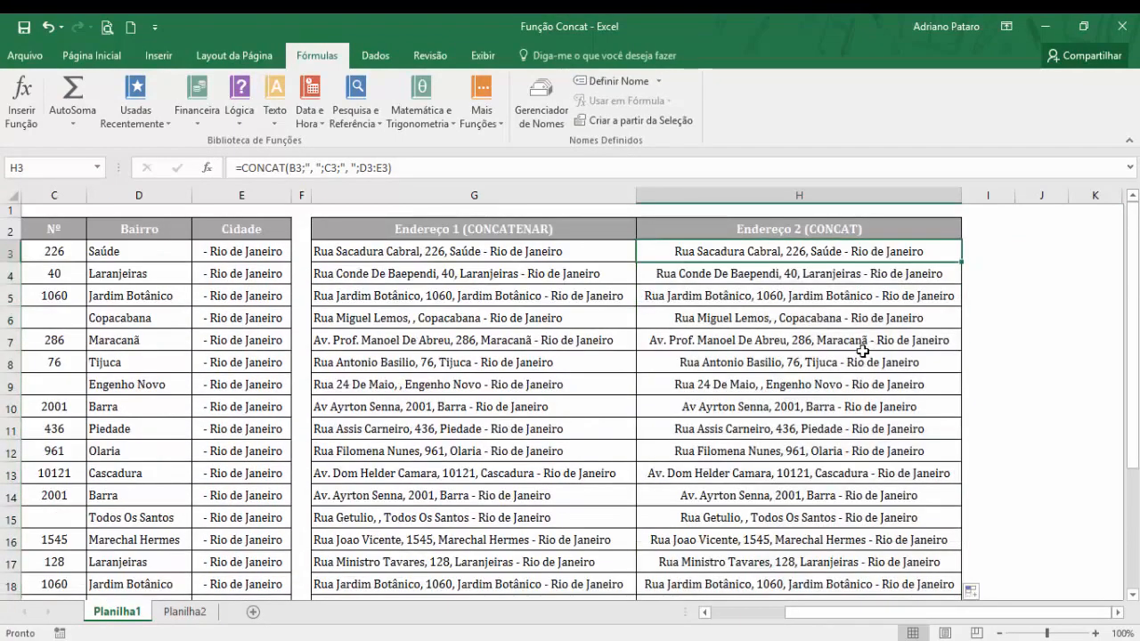
Compare the CONCATENAR and CONCAT addresses in row 9, where the Nº cell is empty, and check the formula in G3.
click(766, 385)
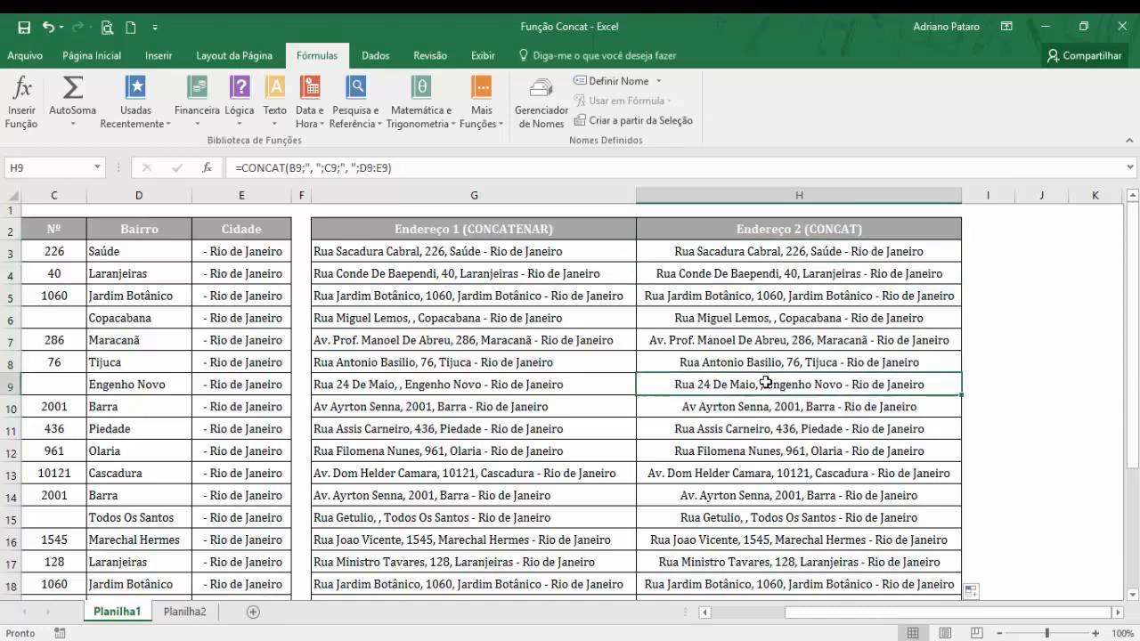
click(387, 385)
click(730, 387)
click(413, 385)
click(733, 387)
click(579, 255)
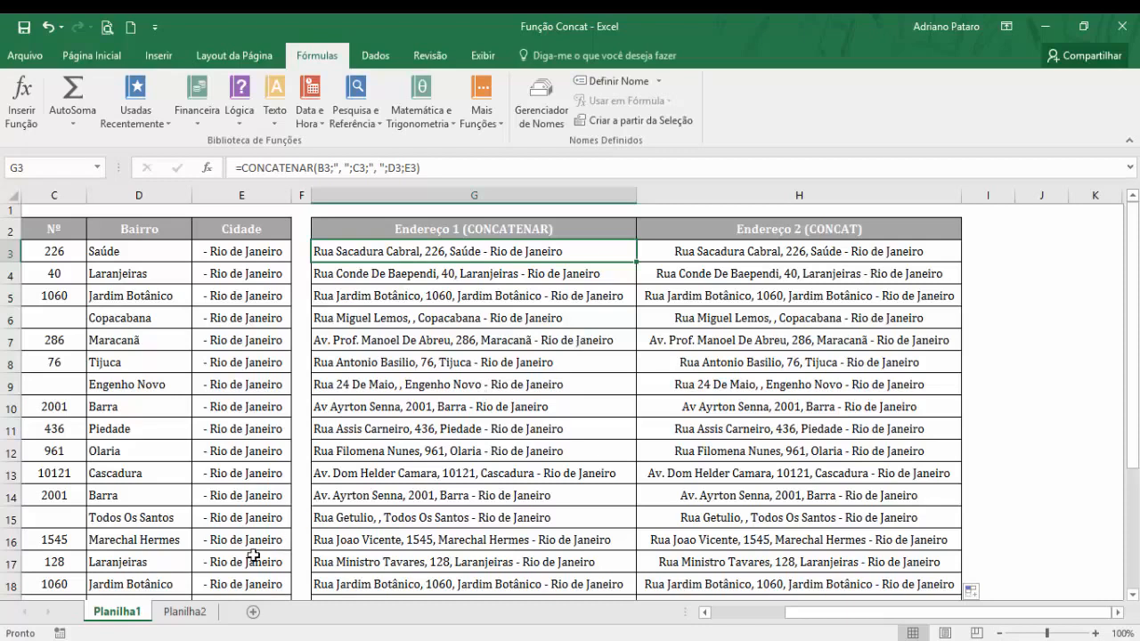
Insert the UNIRTEXTO function in cell G3 of the Planilha2 sheet.
click(187, 613)
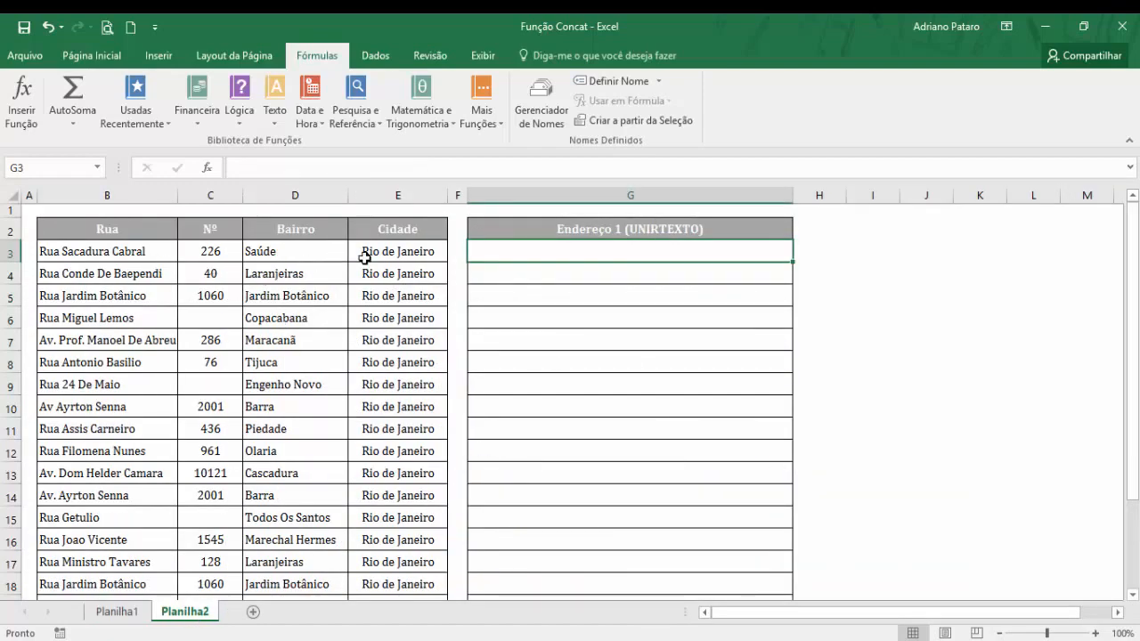
click(143, 611)
click(185, 612)
click(277, 119)
scroll(298, 372, down, 3)
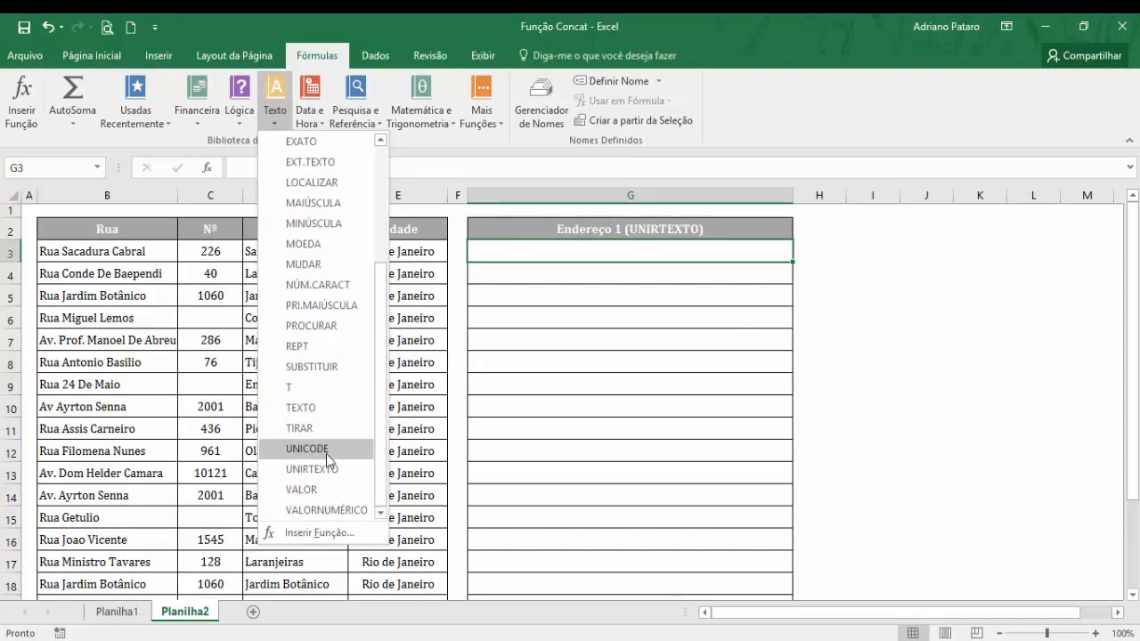
click(325, 467)
drag(650, 374, 814, 316)
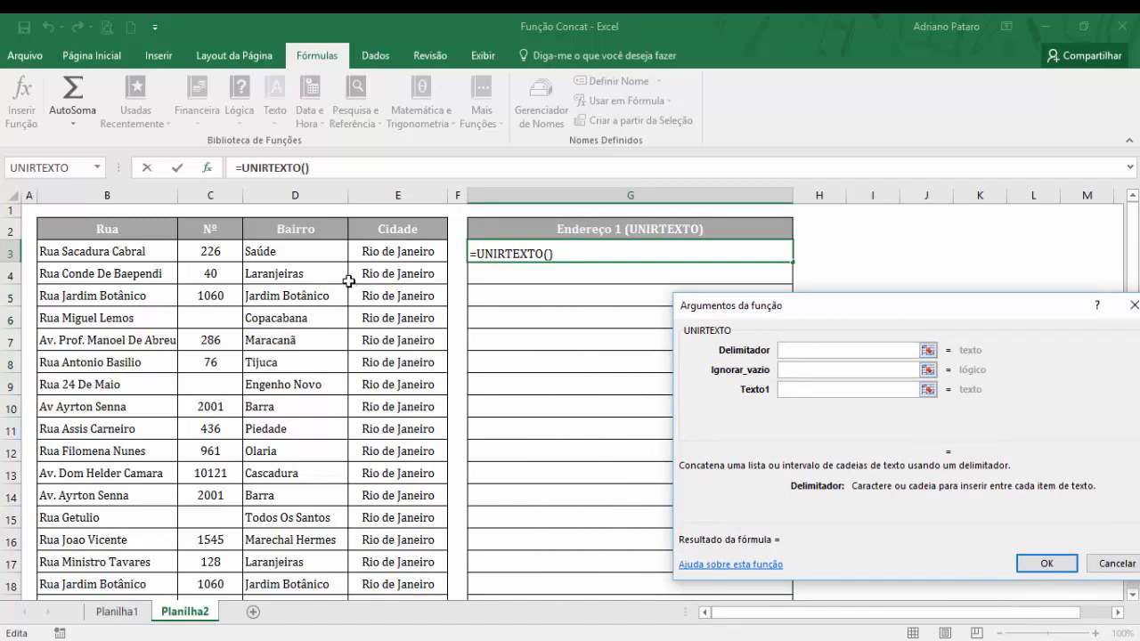
Set the UNIRTEXTO Delimitador to ", " and Ignorar_vazio to 0.
text(,)
click(800, 373)
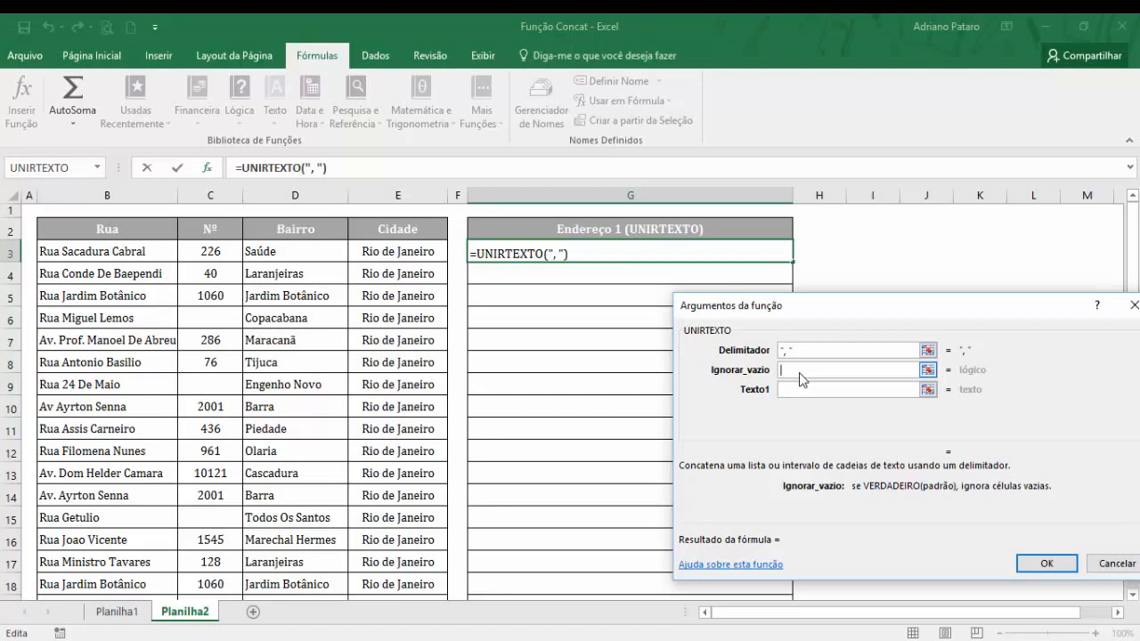
text(0)
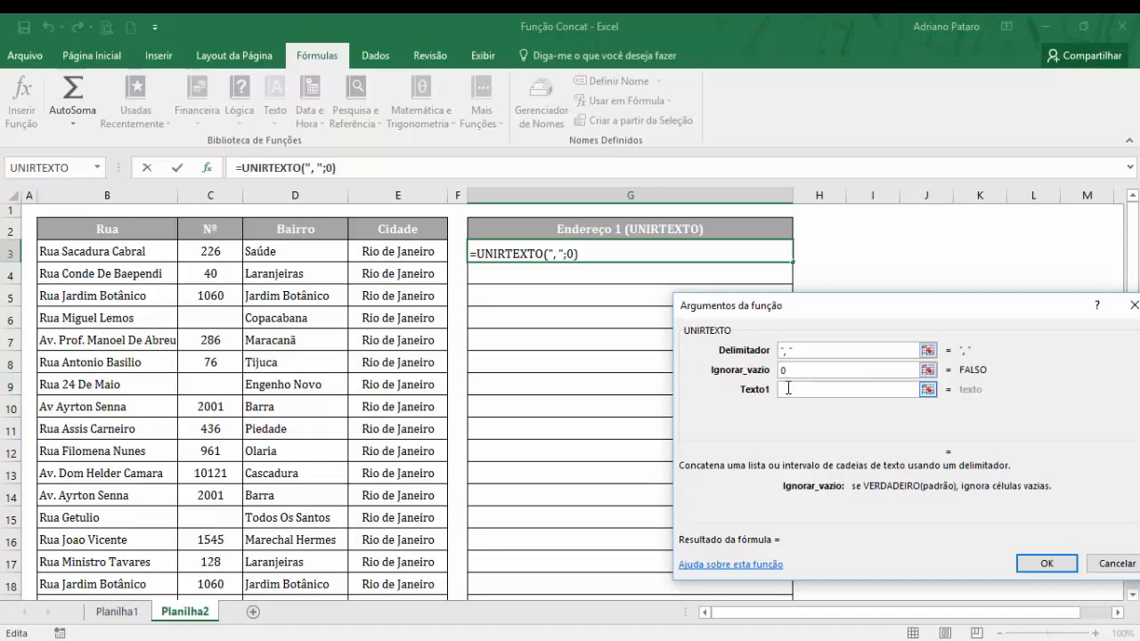
Use the range B3:E3 as Texto1 and complete the UNIRTEXTO formula in G3.
click(788, 390)
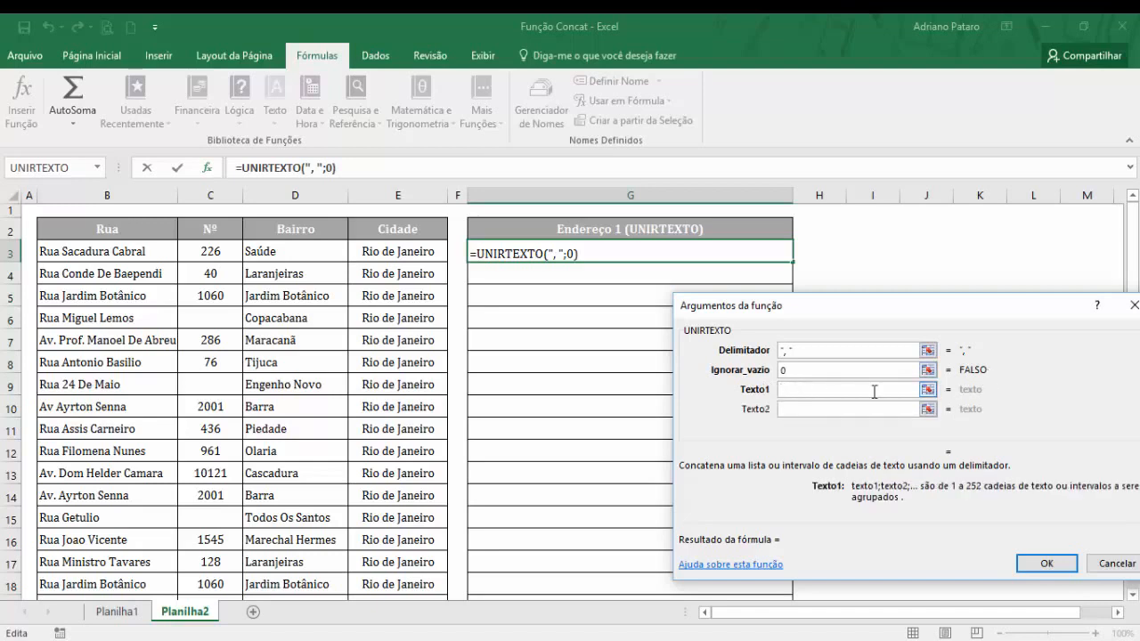
click(805, 409)
click(802, 428)
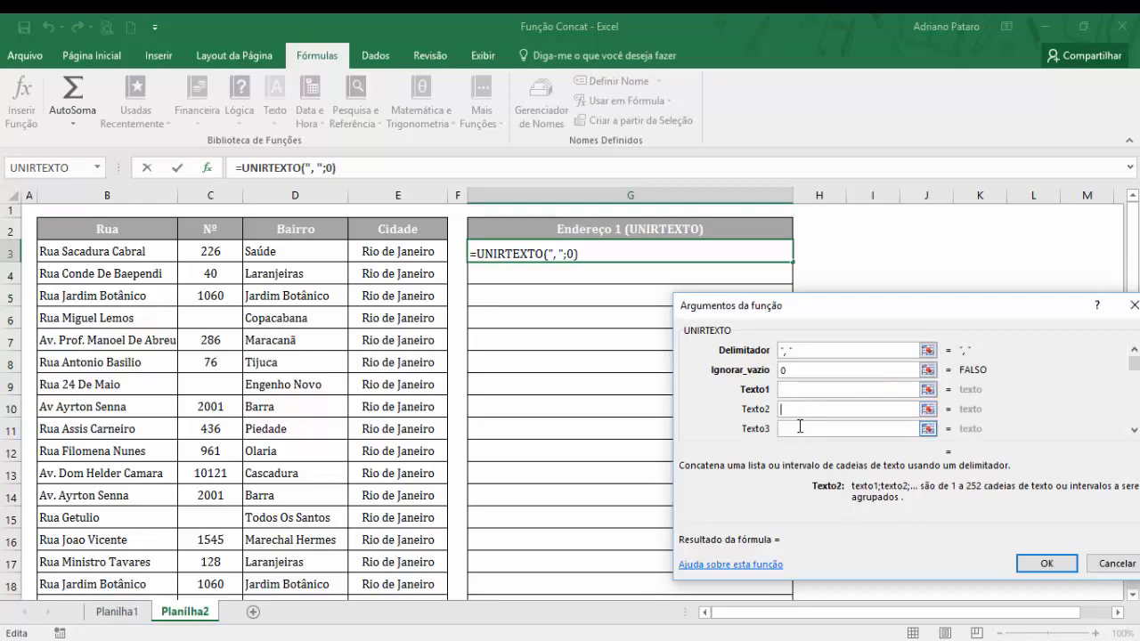
click(800, 390)
drag(114, 251, 379, 256)
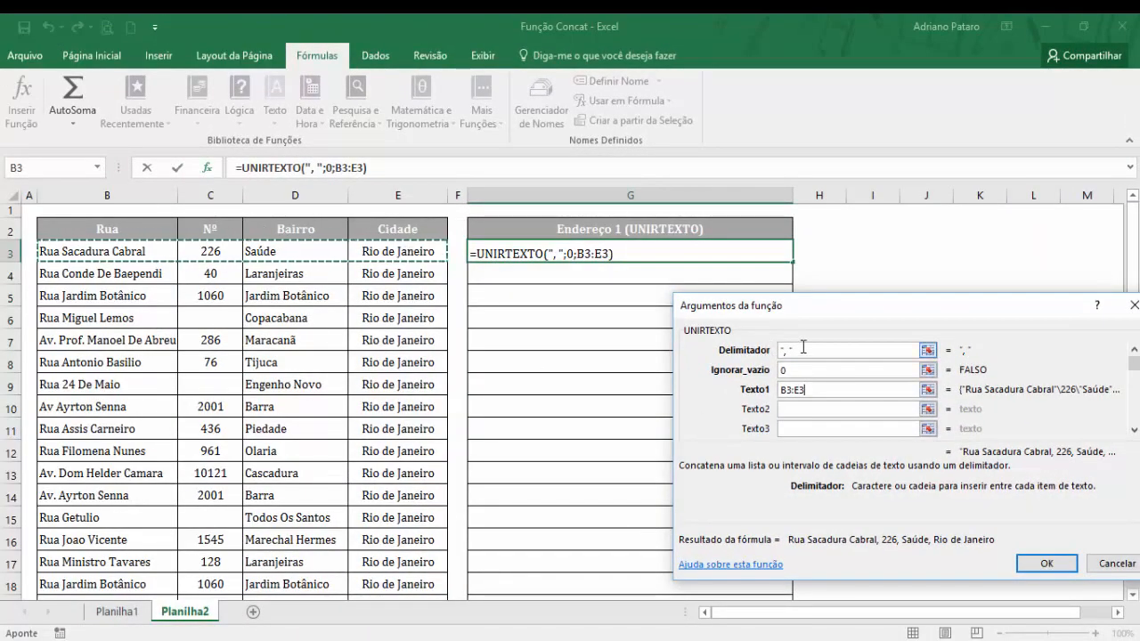
click(1057, 567)
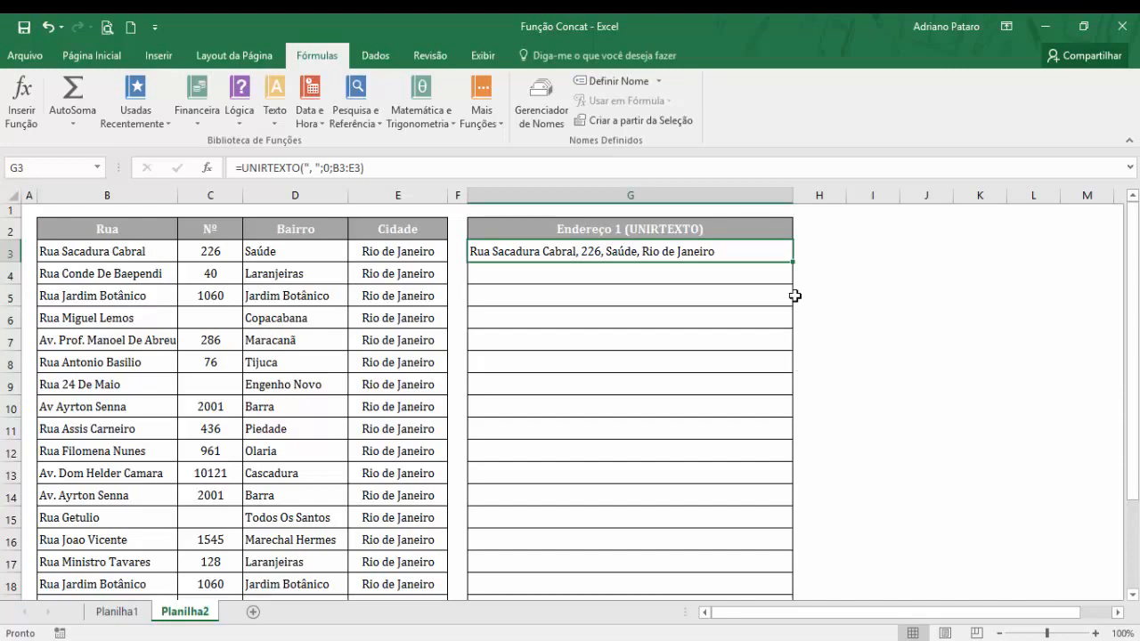
Fill the UNIRTEXTO formula from G3 down to G22 and check the address in G9.
drag(797, 265, 767, 588)
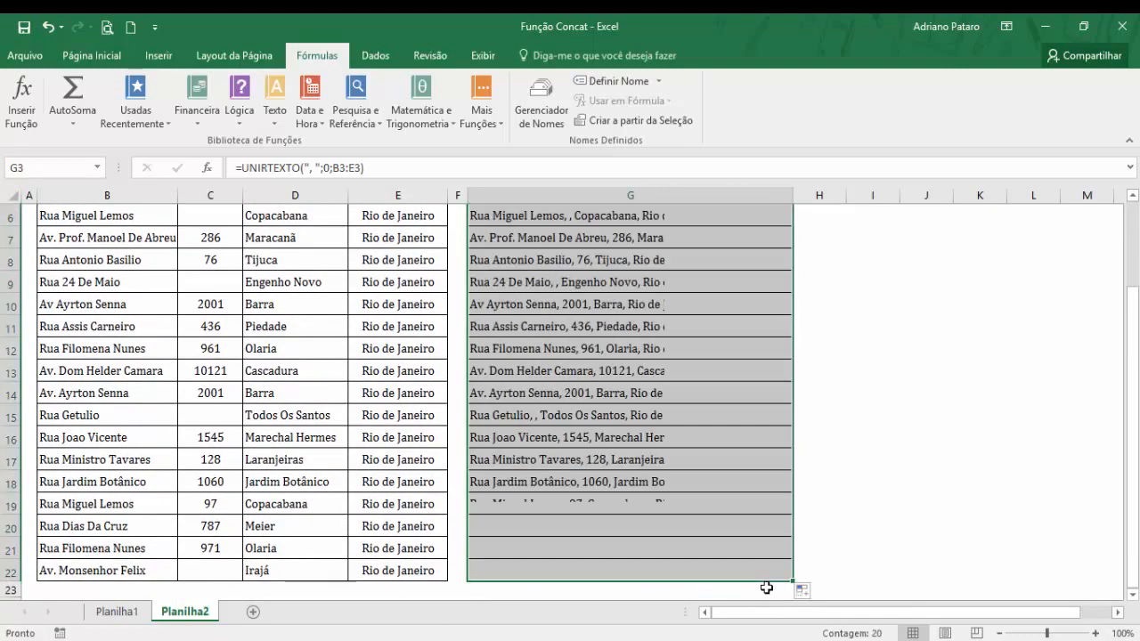
scroll(774, 535, up, 2)
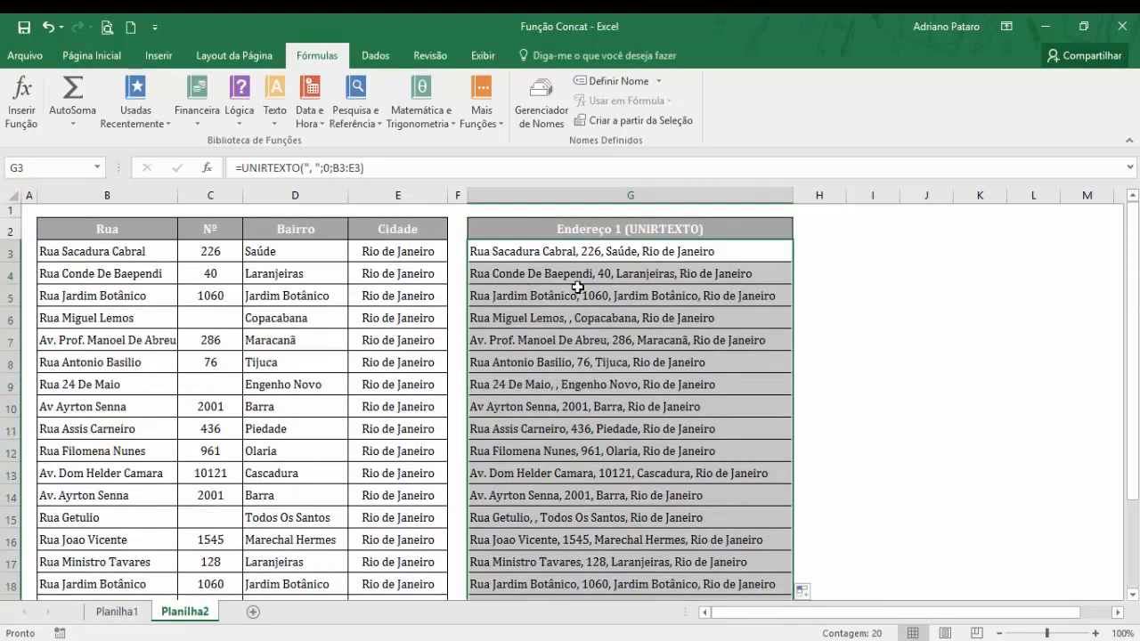
click(583, 389)
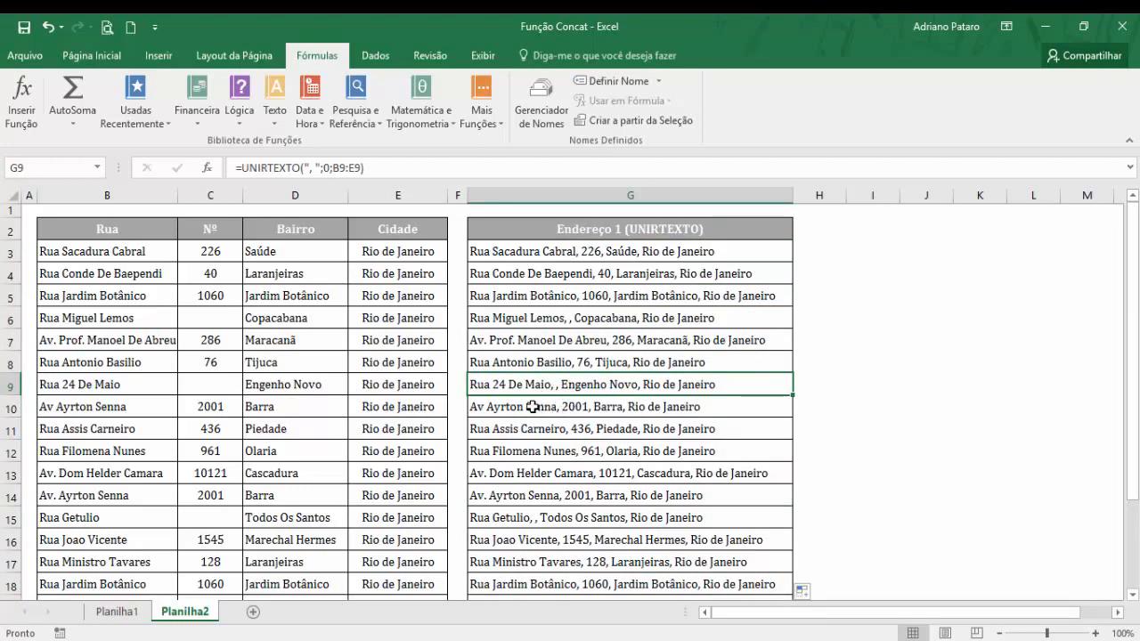
Change Ignorar_vazio to 1 in the UNIRTEXTO formula of cell G3.
click(611, 255)
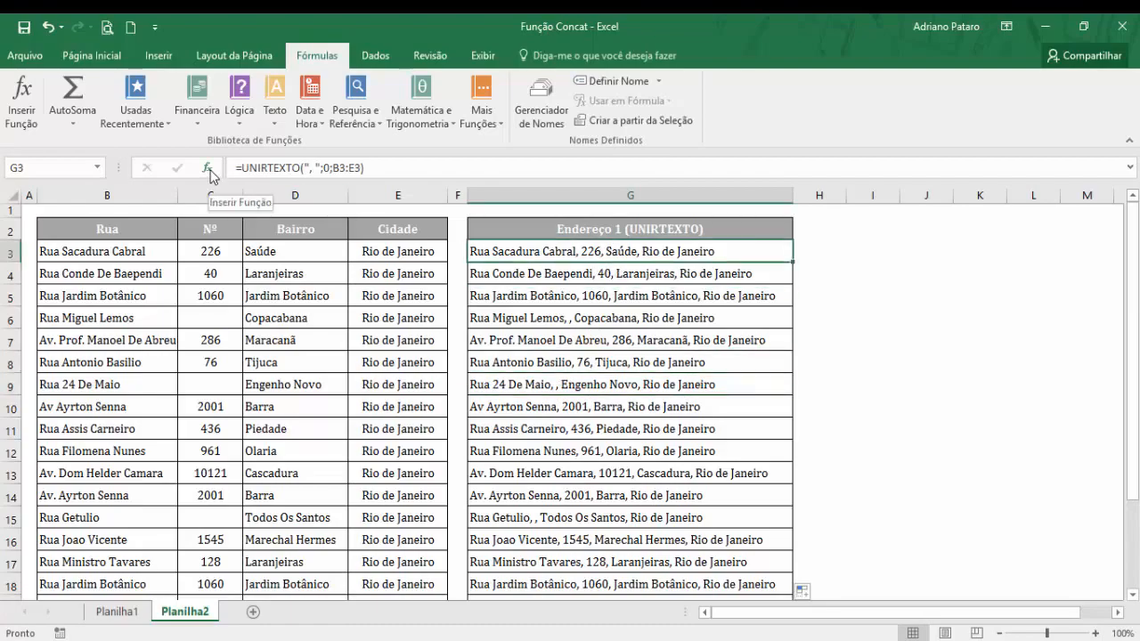
click(211, 170)
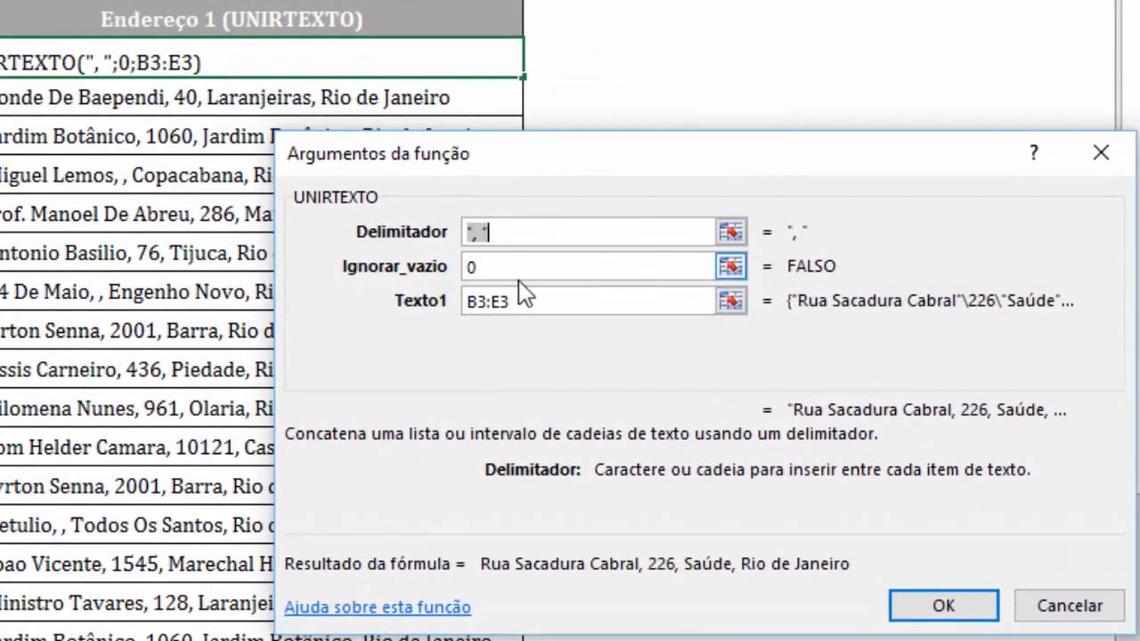
key(Tab)
text(1)
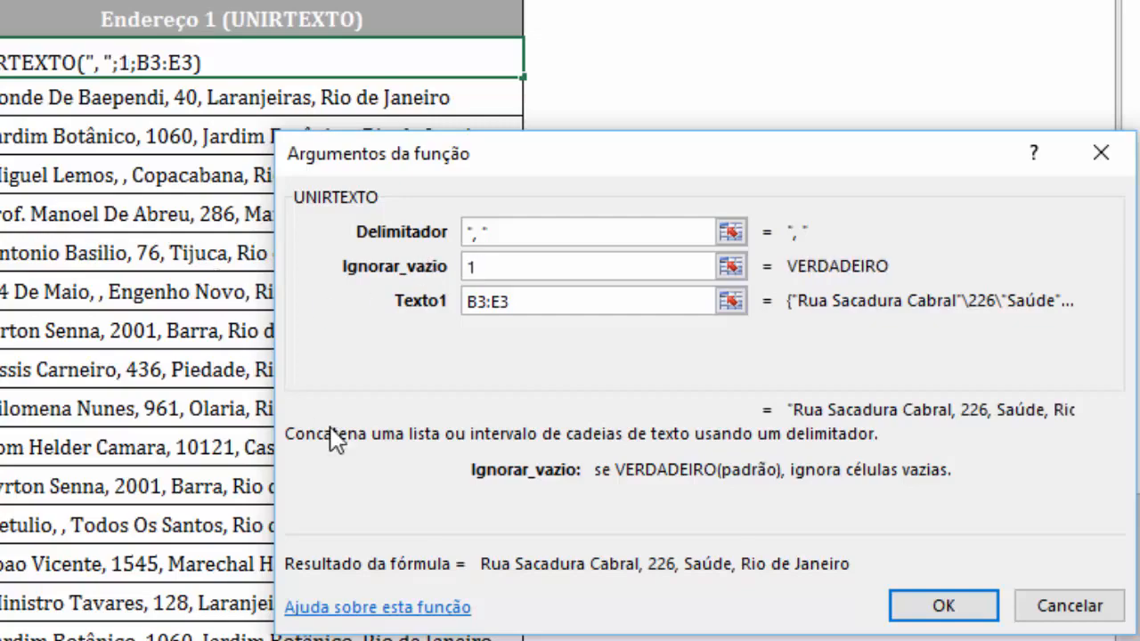
click(950, 609)
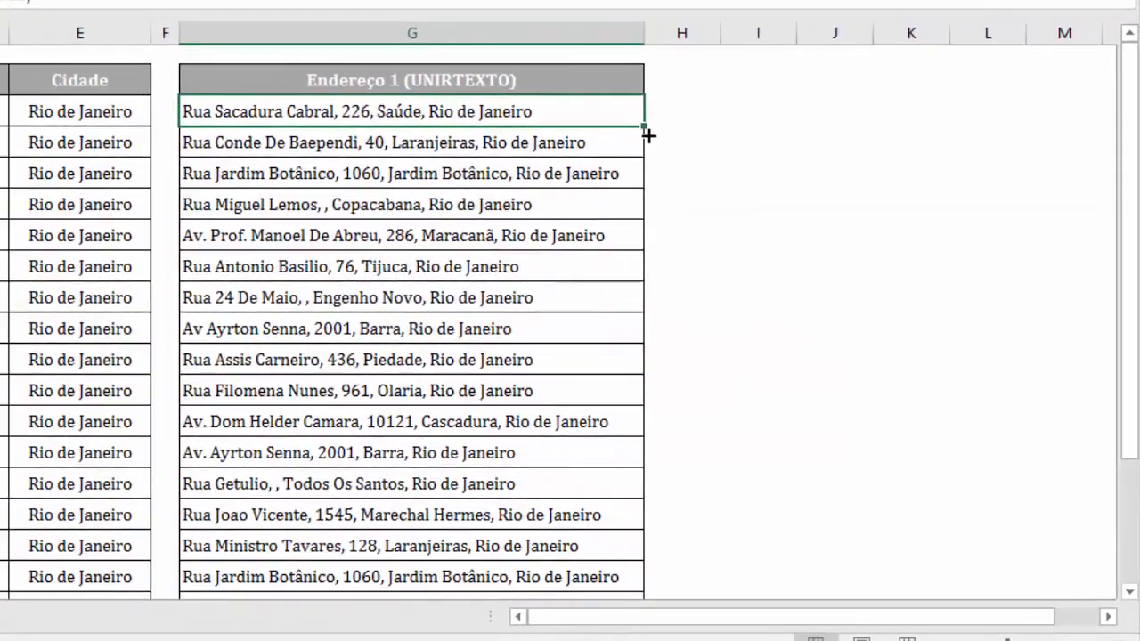
Fill the revised UNIRTEXTO formula from G3 down to G22 and check the address without a number in row 6.
drag(648, 136, 629, 575)
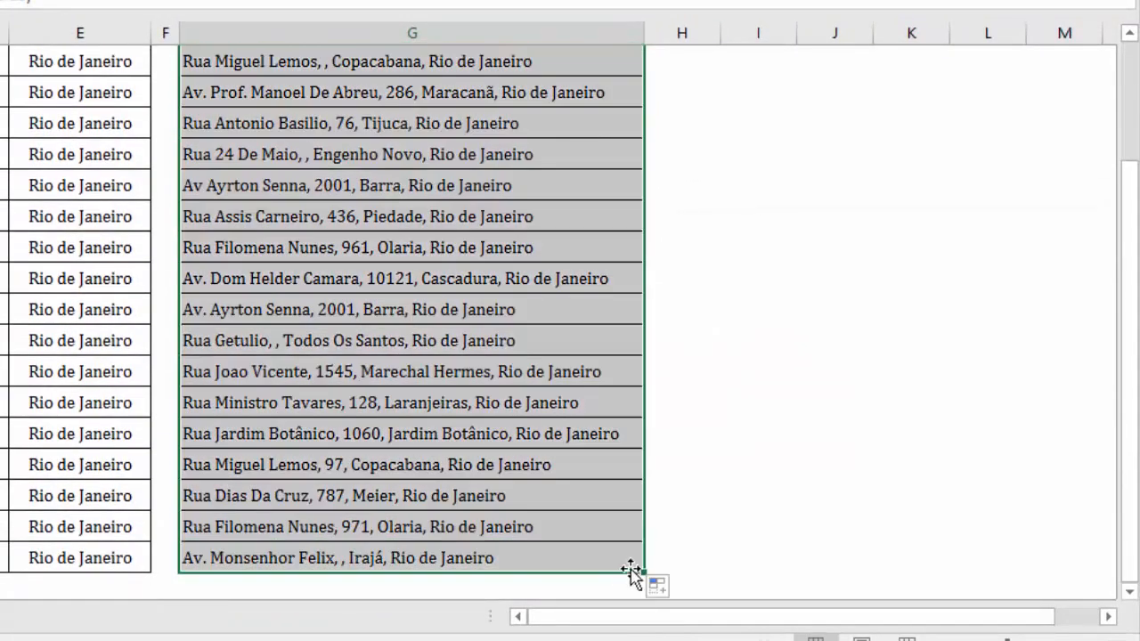
scroll(382, 402, up, 2)
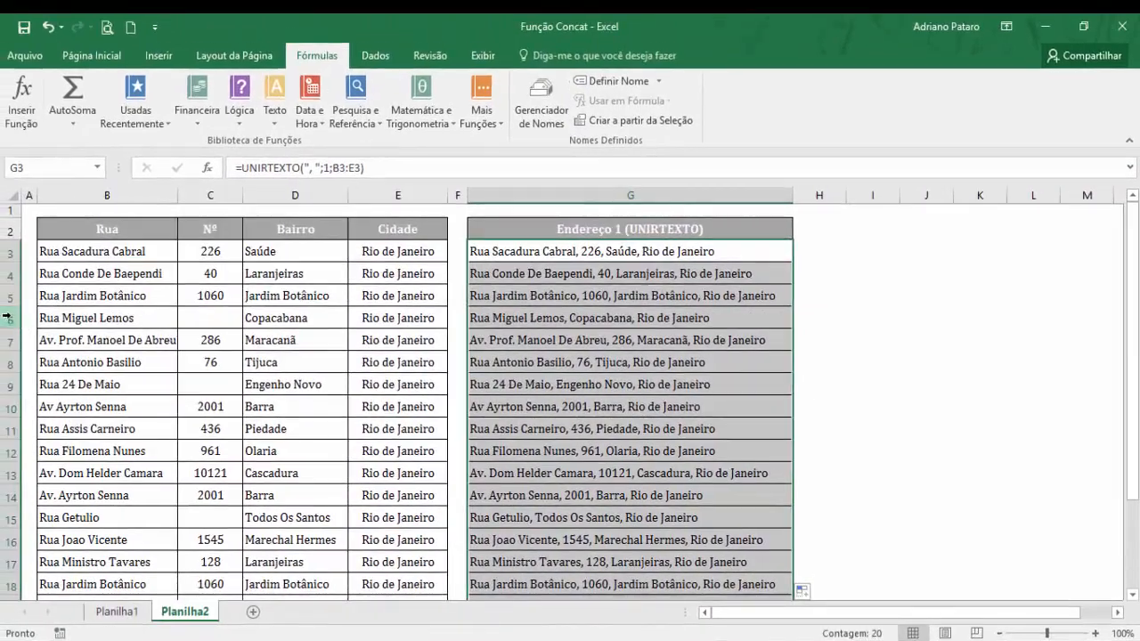
click(7, 318)
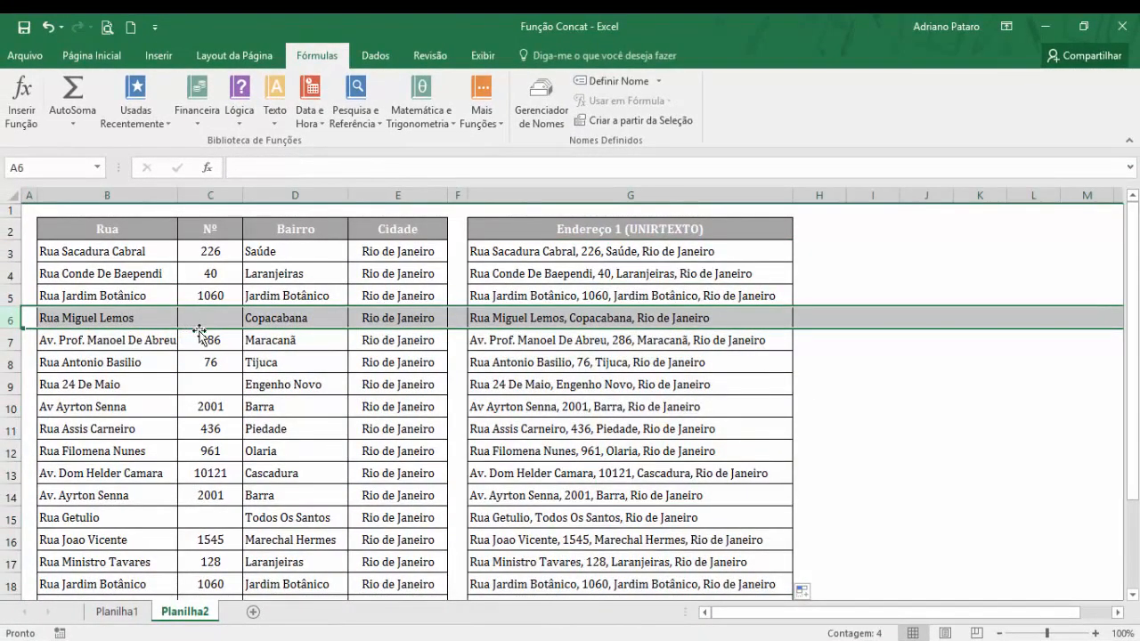
click(574, 321)
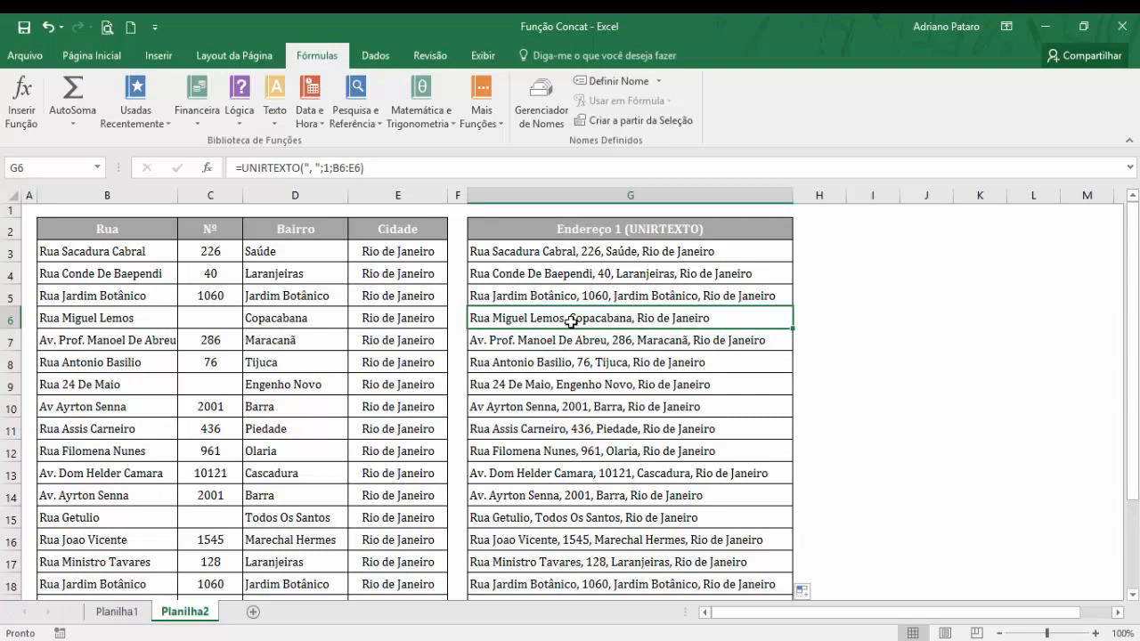
Review the UNIRTEXTO arguments of G3 on Planilha2 and compare the result with the CONCATENAR and CONCAT addresses on Planilha1.
click(597, 252)
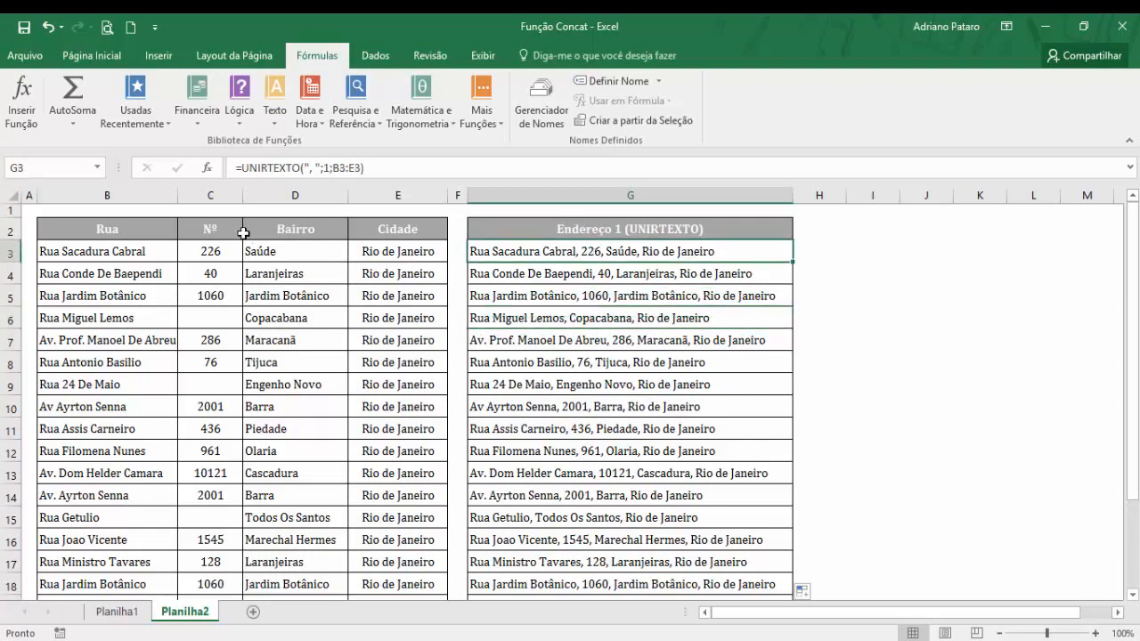
click(207, 167)
click(804, 351)
drag(845, 314, 624, 282)
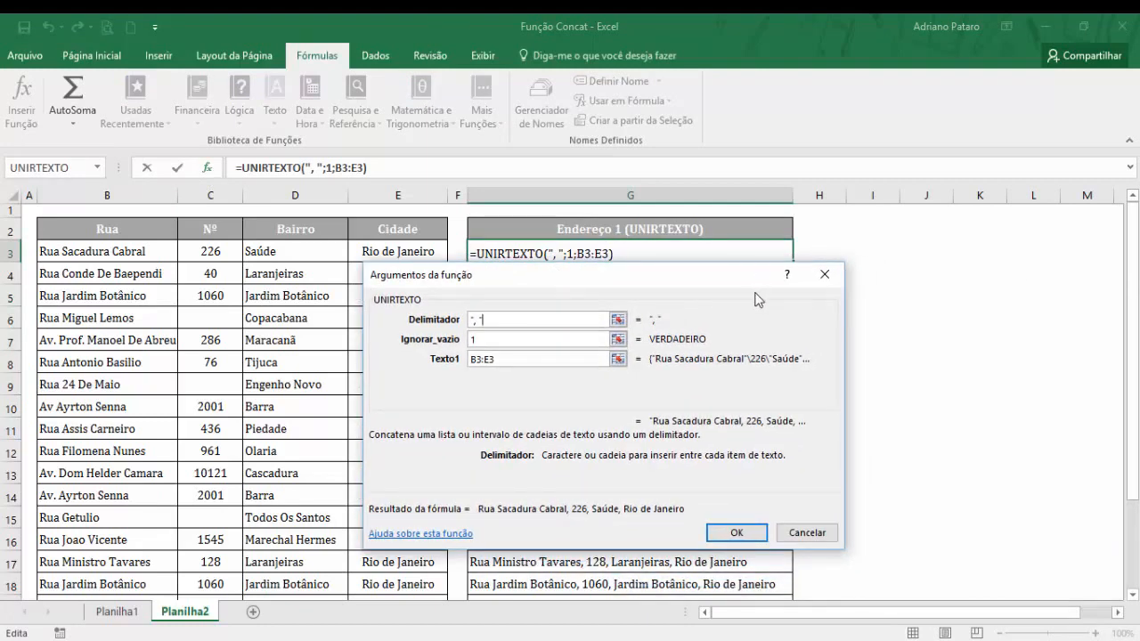
key(Return)
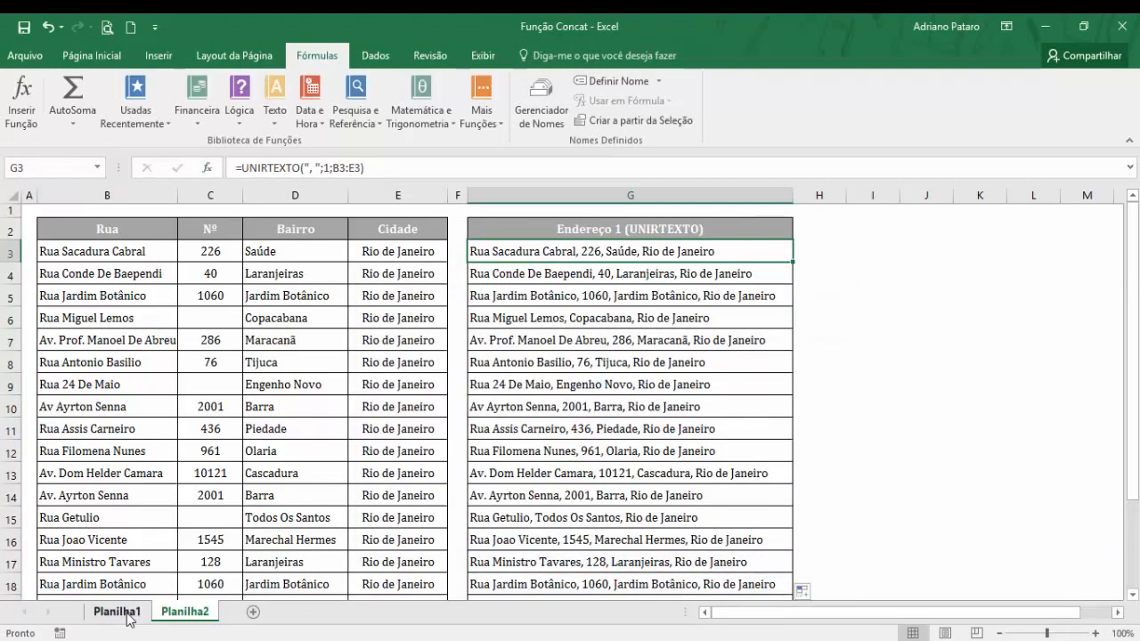
click(125, 612)
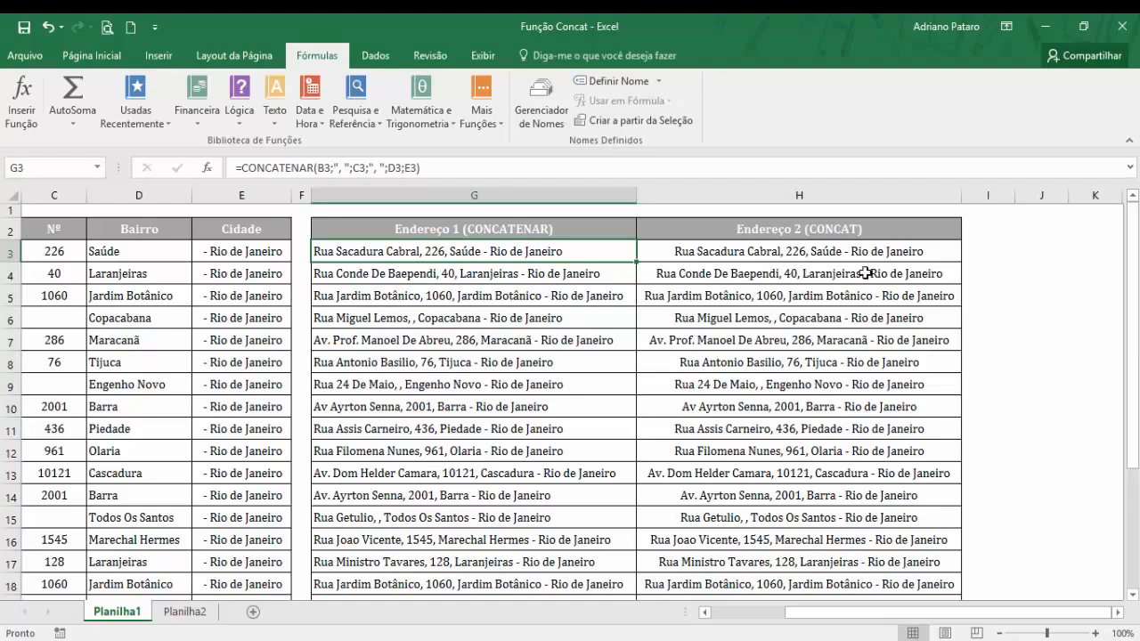
click(187, 612)
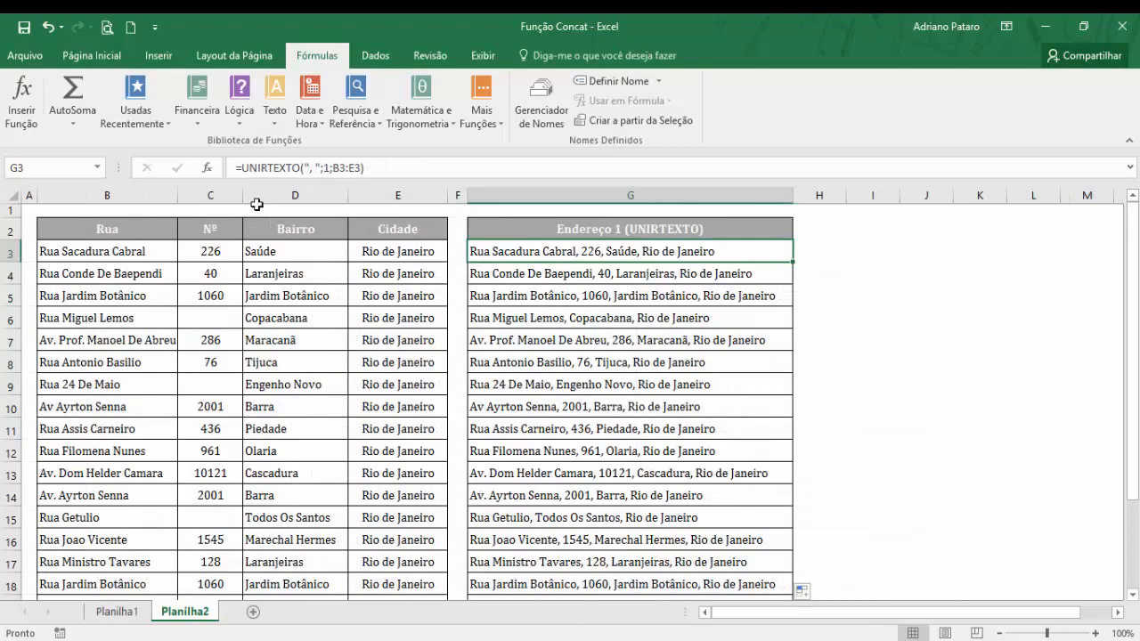
click(210, 167)
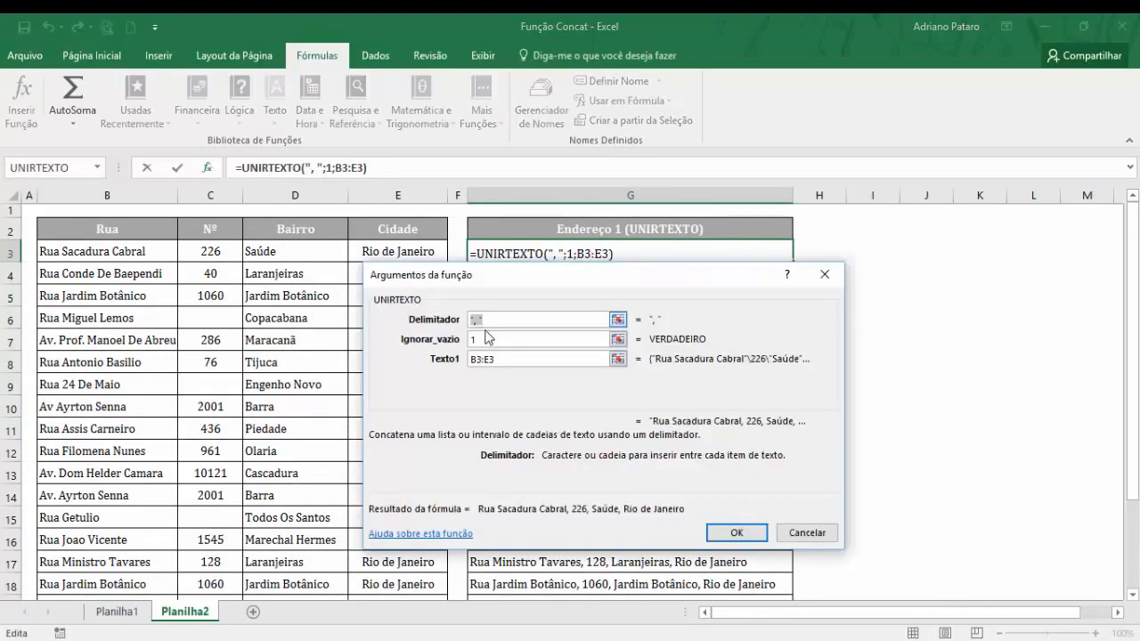
drag(521, 267, 664, 327)
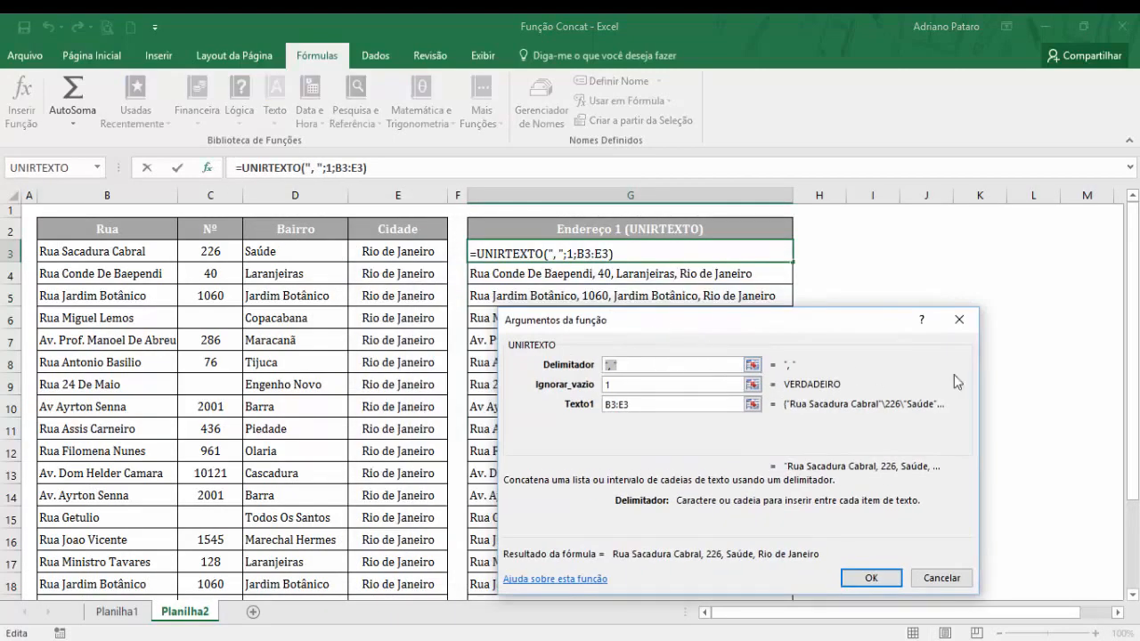
click(961, 327)
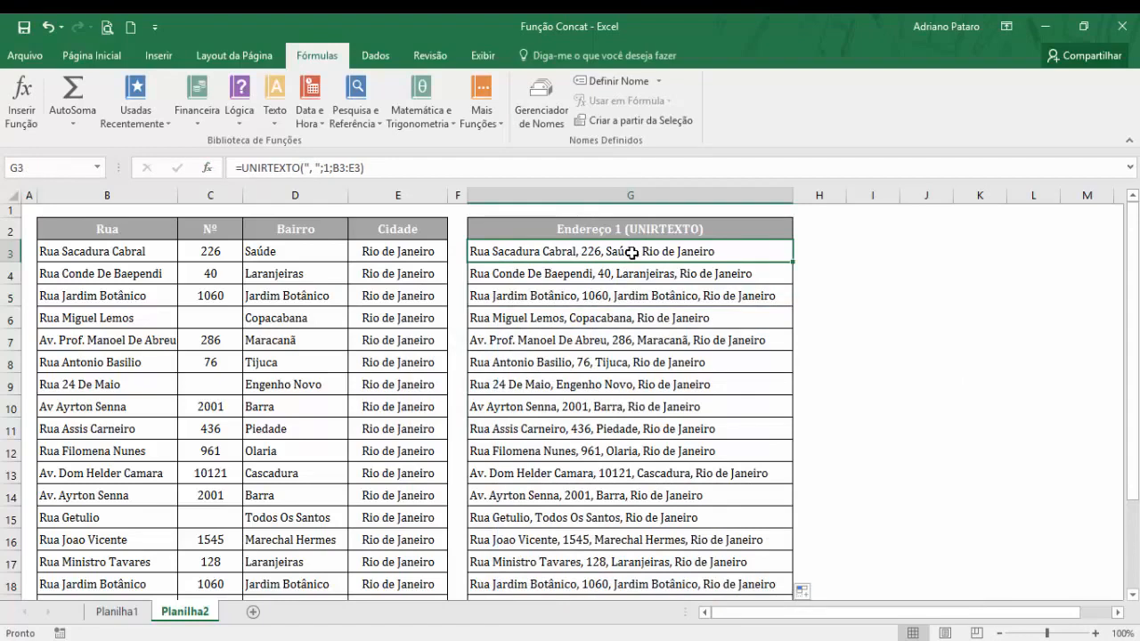
Add a second ", " delimiter, separated by a semicolon, to the Delimitador argument of the UNIRTEXTO formula in G3.
click(207, 169)
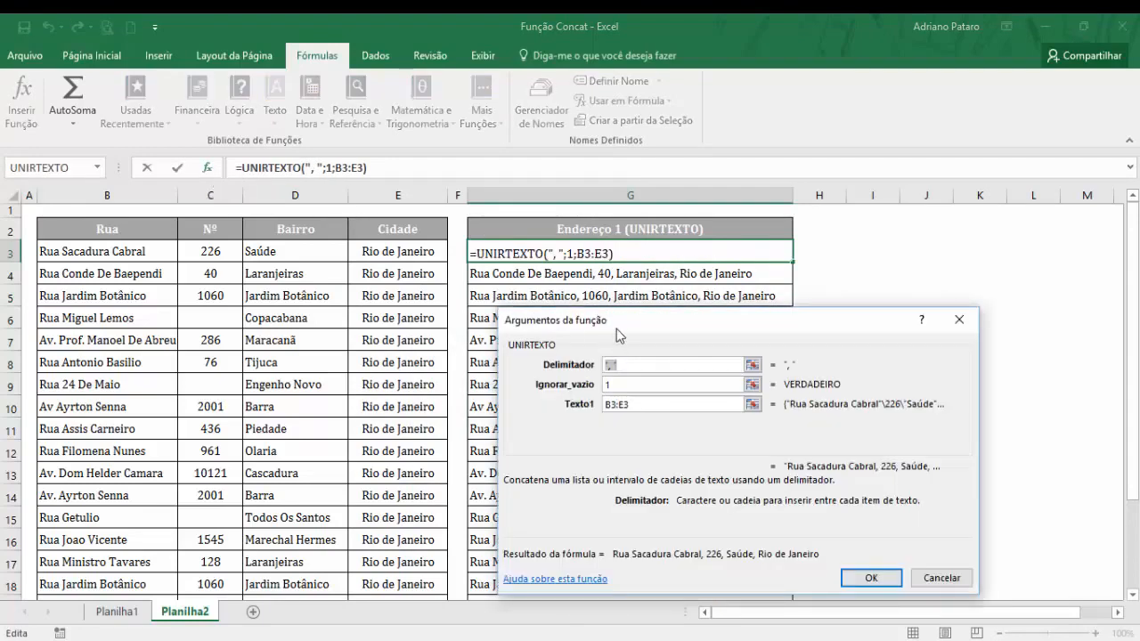
drag(617, 329, 705, 319)
click(703, 365)
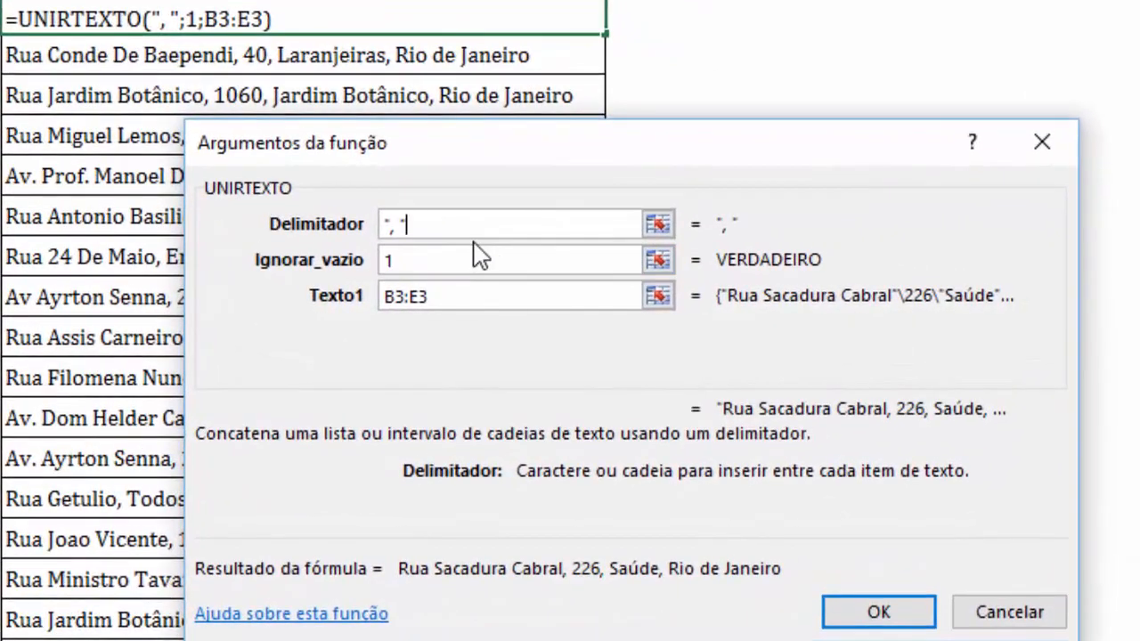
text(;)
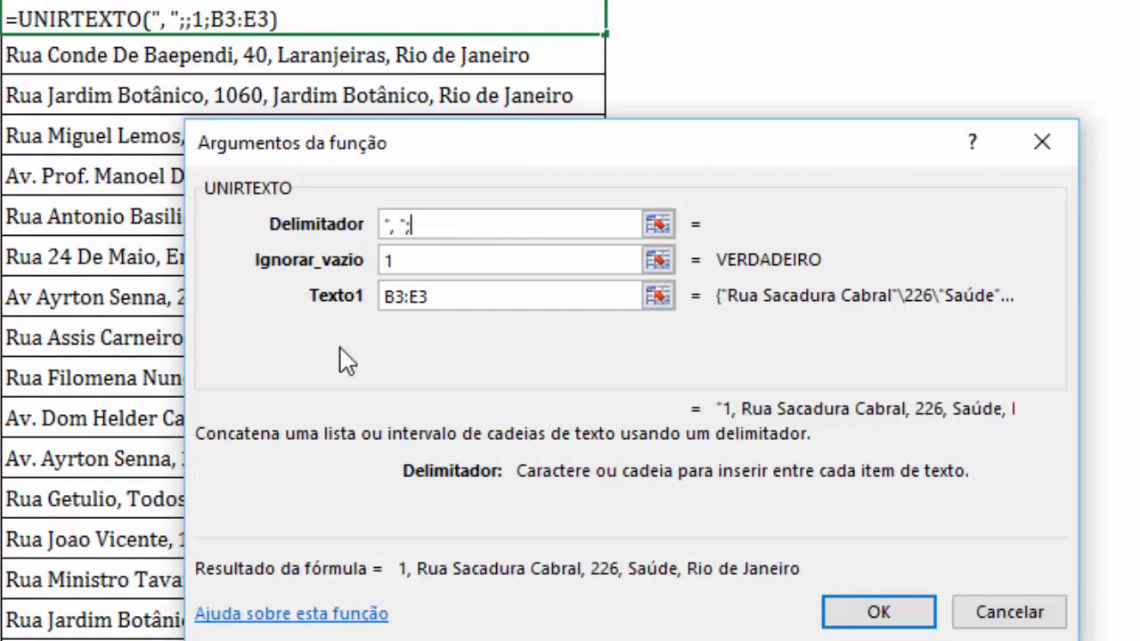
text(", ")
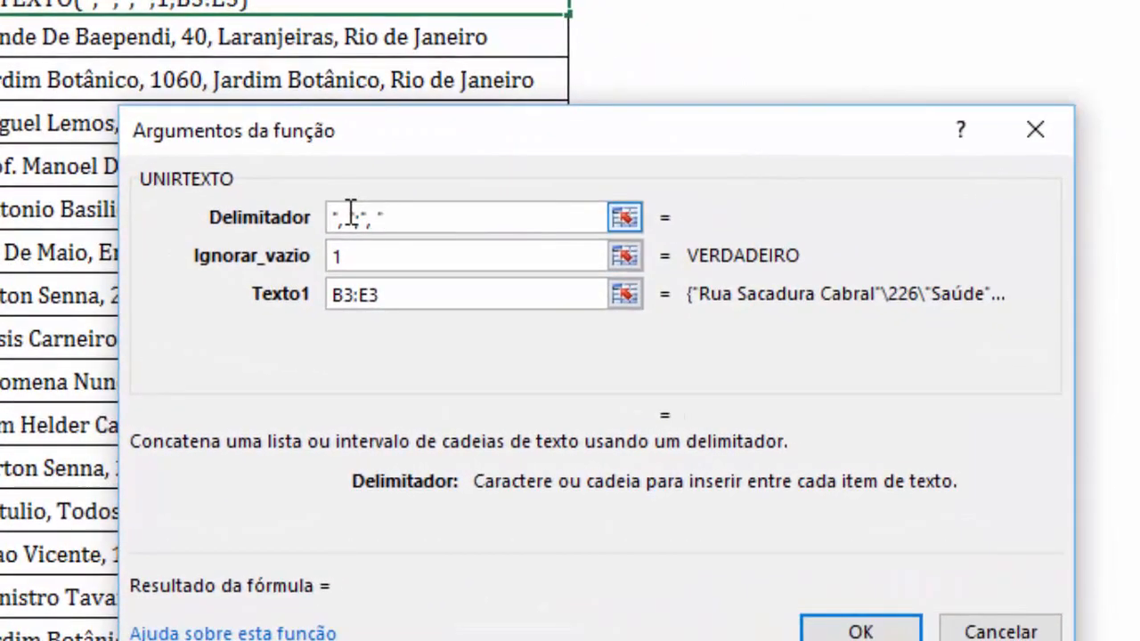
Add " - " as the third delimiter, enclose the list in braces as {", ";", ";" - "}, and complete the G3 formula.
text(;)
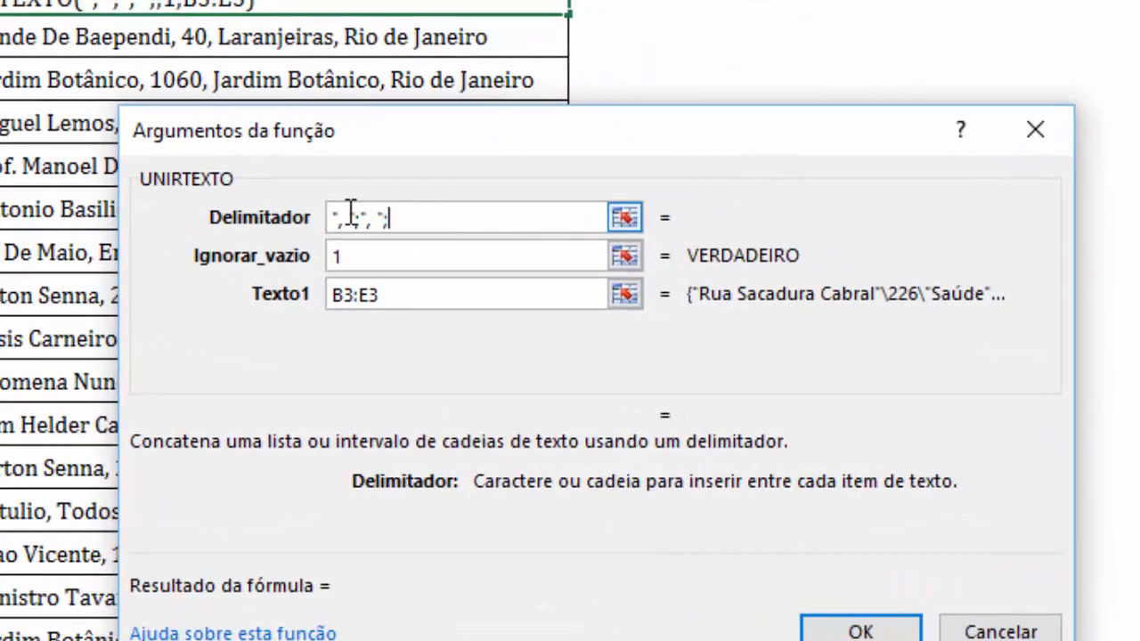
text(")
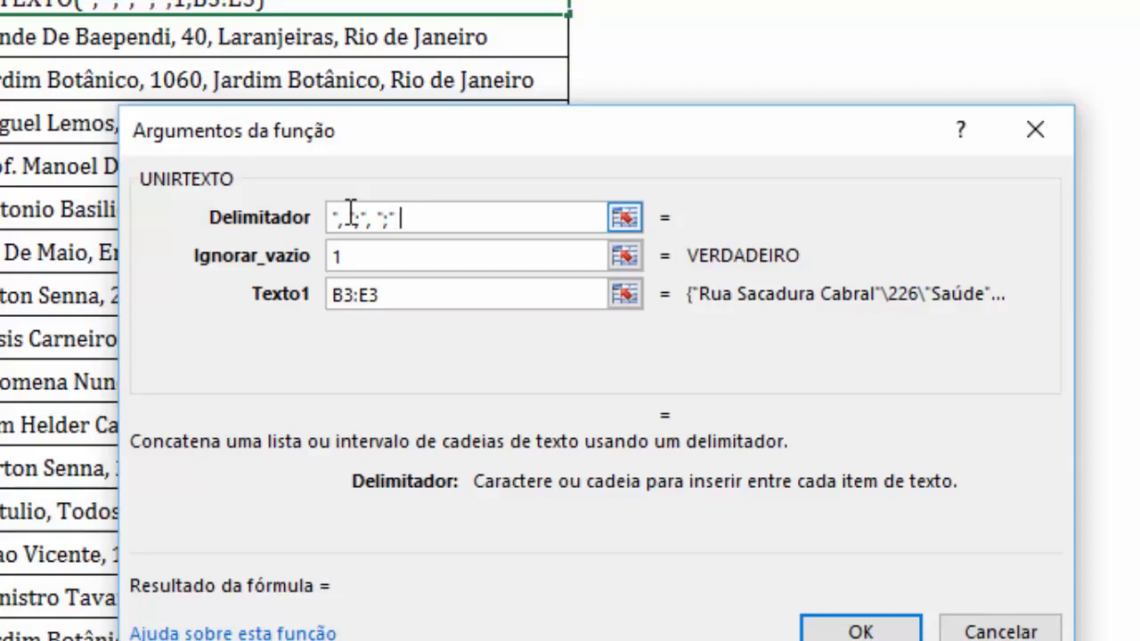
text( -)
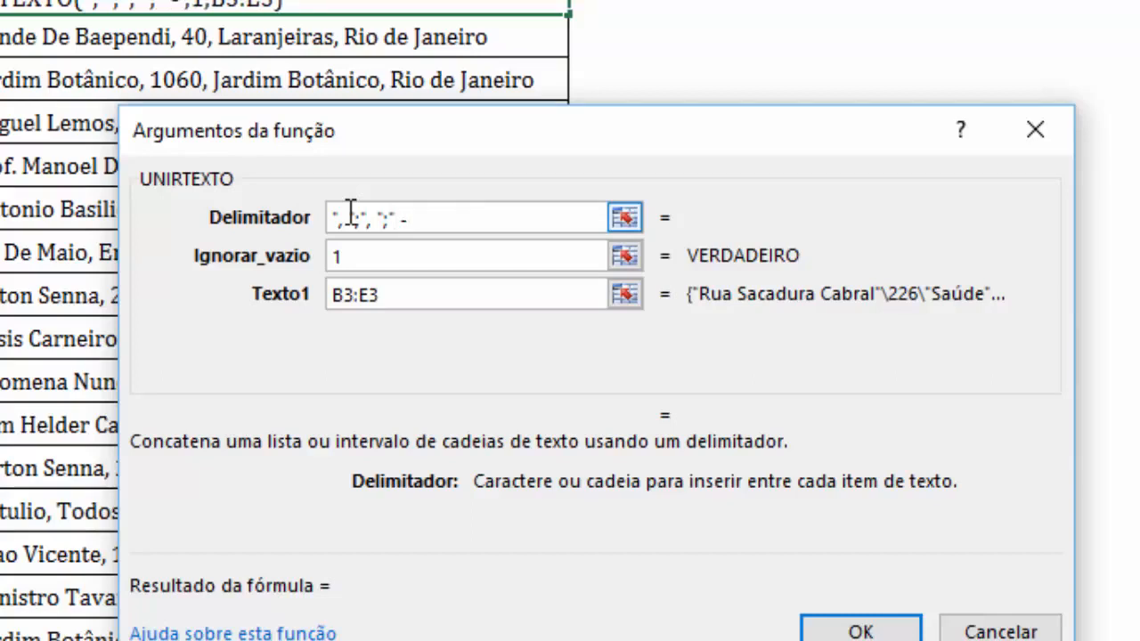
text( ")
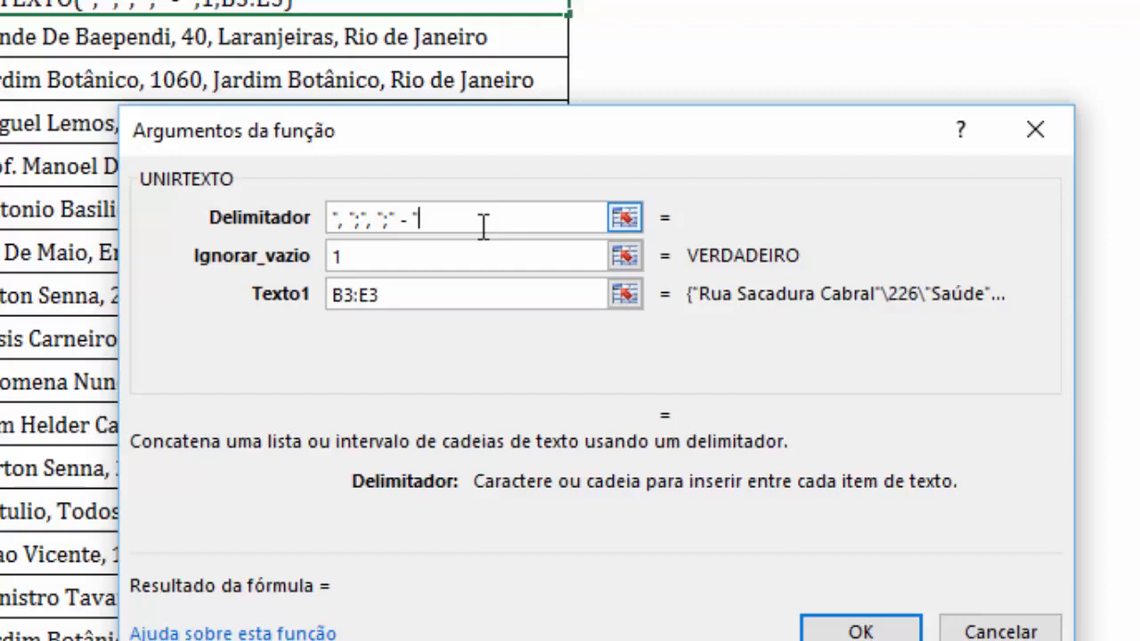
text(})
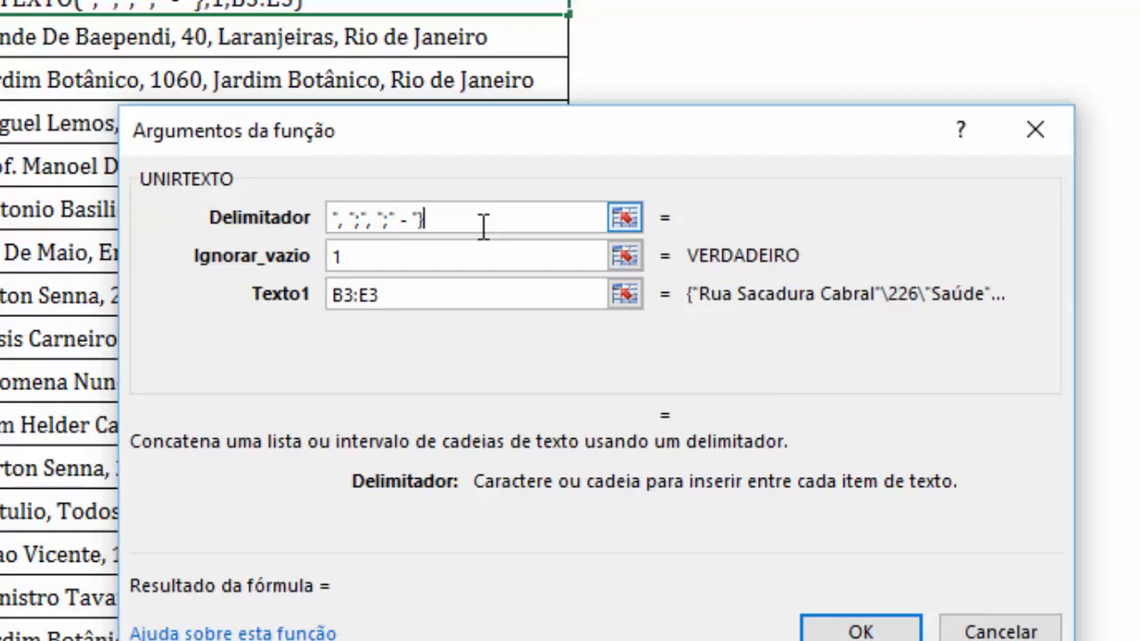
click(336, 218)
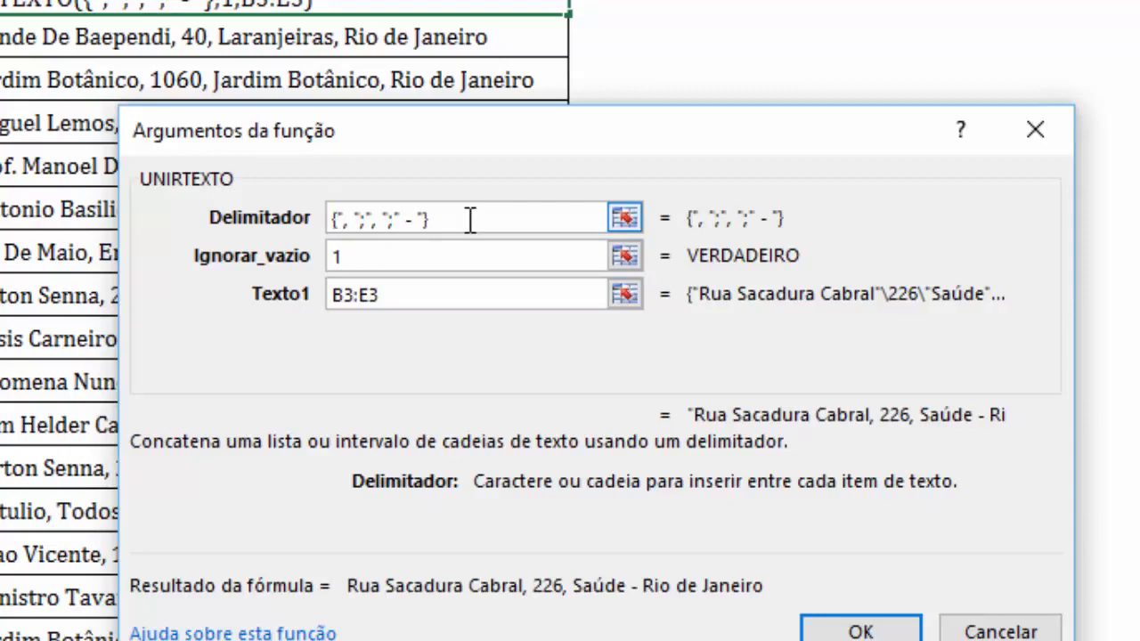
click(432, 260)
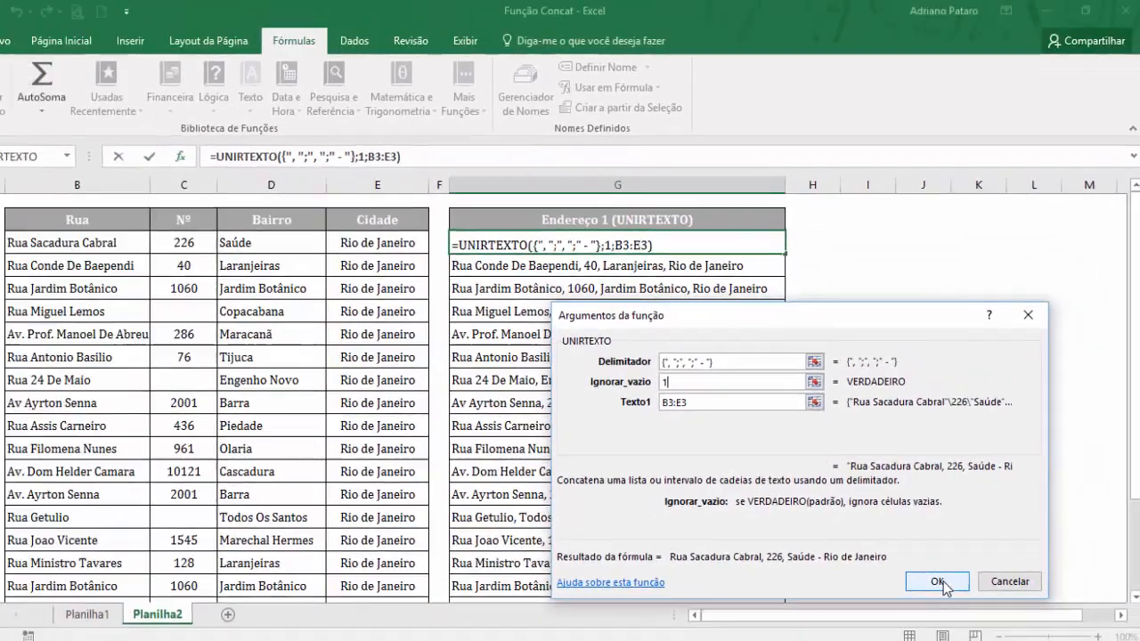
click(860, 629)
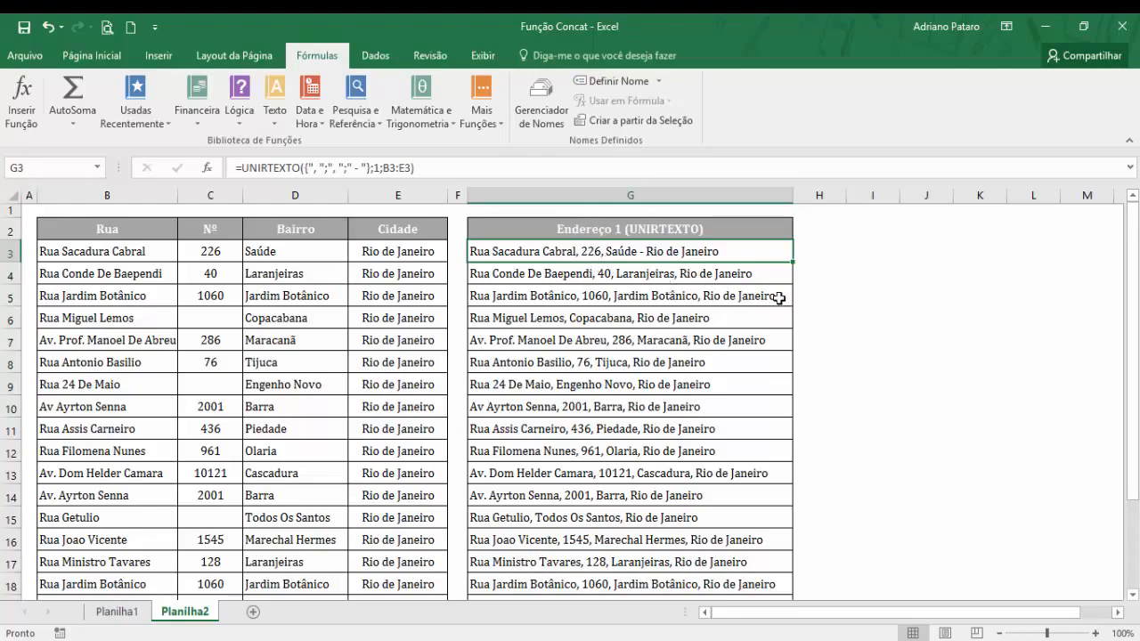
Fill the three-delimiter UNIRTEXTO formula from G3 down to G22 and check the addresses in G3, G4 and G8.
drag(792, 262, 784, 584)
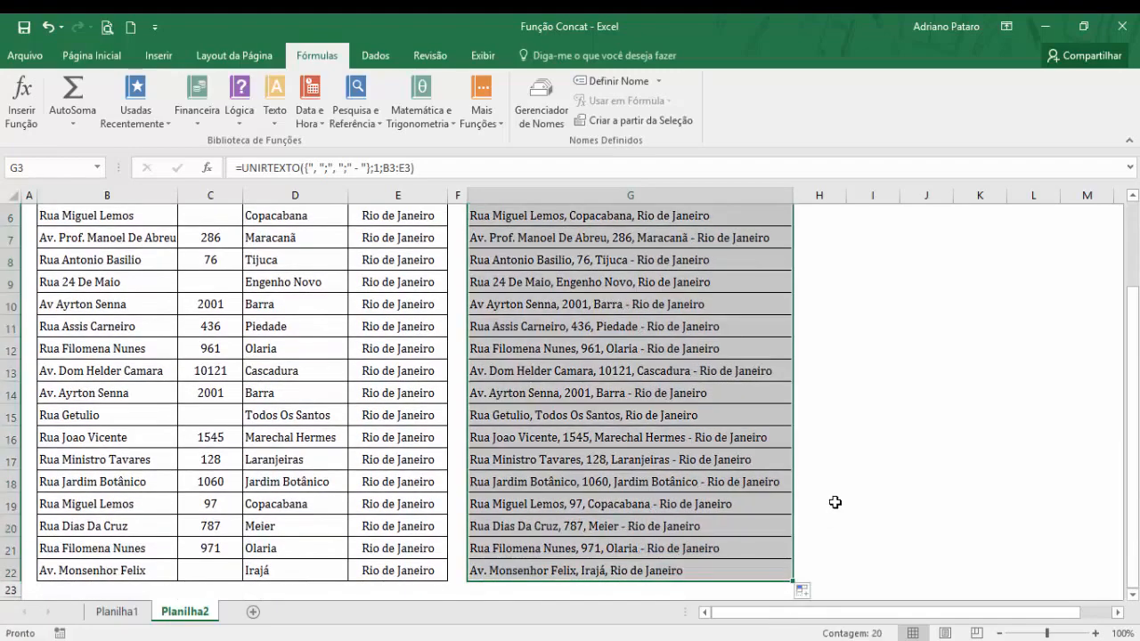
scroll(835, 502, up, 2)
click(701, 359)
click(711, 273)
click(689, 255)
click(685, 274)
click(680, 355)
click(675, 253)
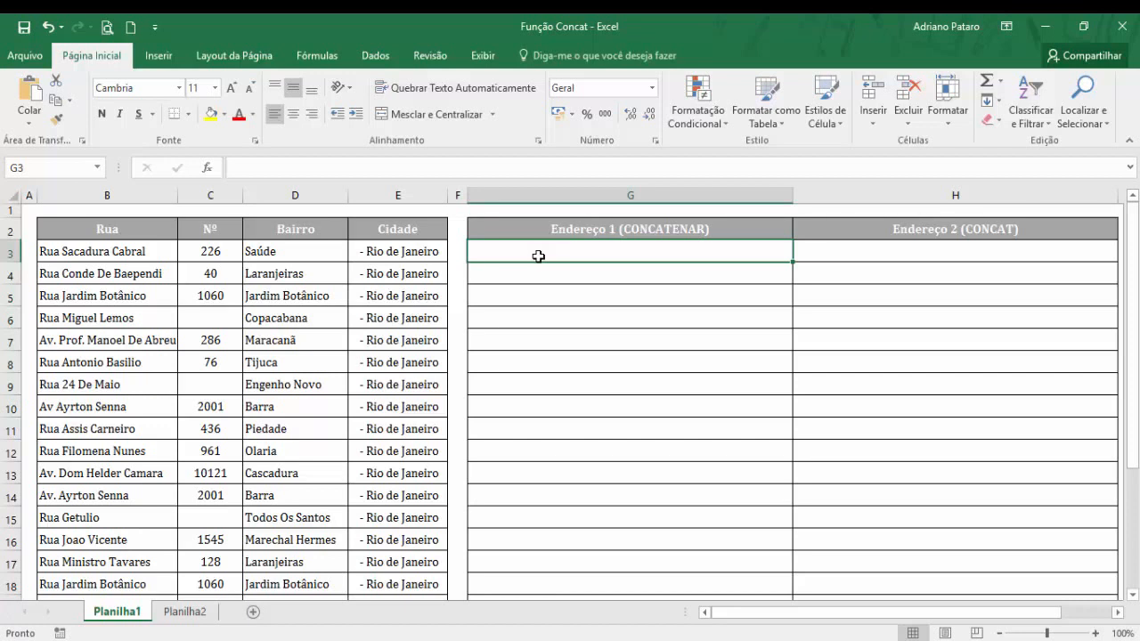
Bring up the function library for the empty cell G3 on Planilha1.
click(328, 64)
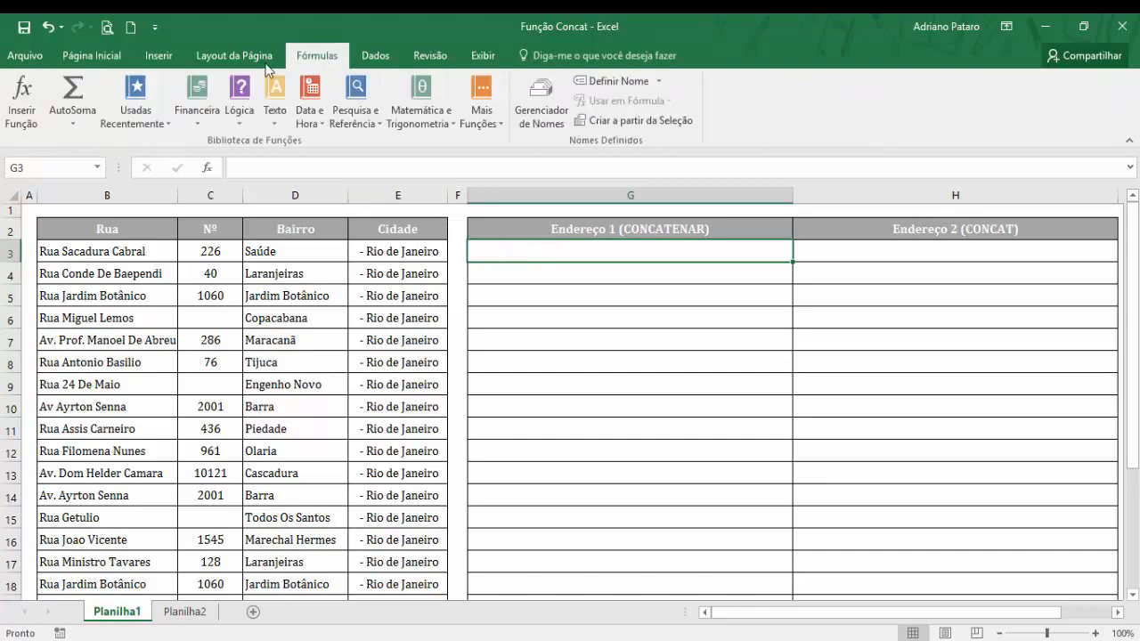